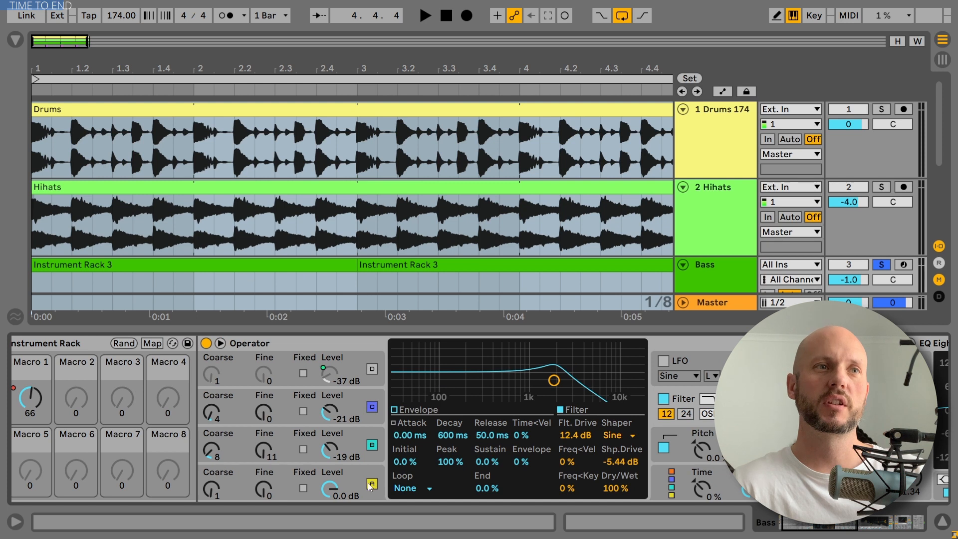
Inspect the envelope settings of Operator's oscillators A, B and C.
click(357, 479)
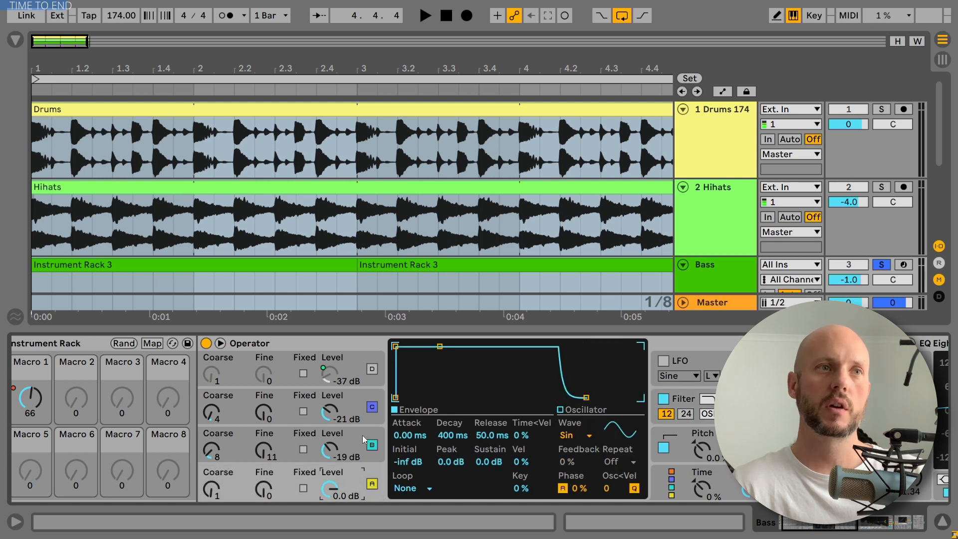
click(277, 451)
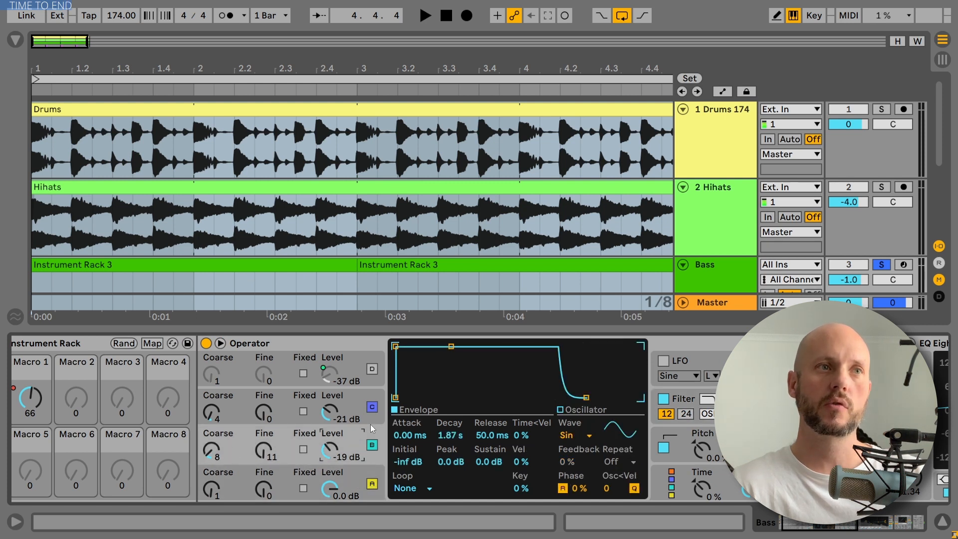
click(356, 402)
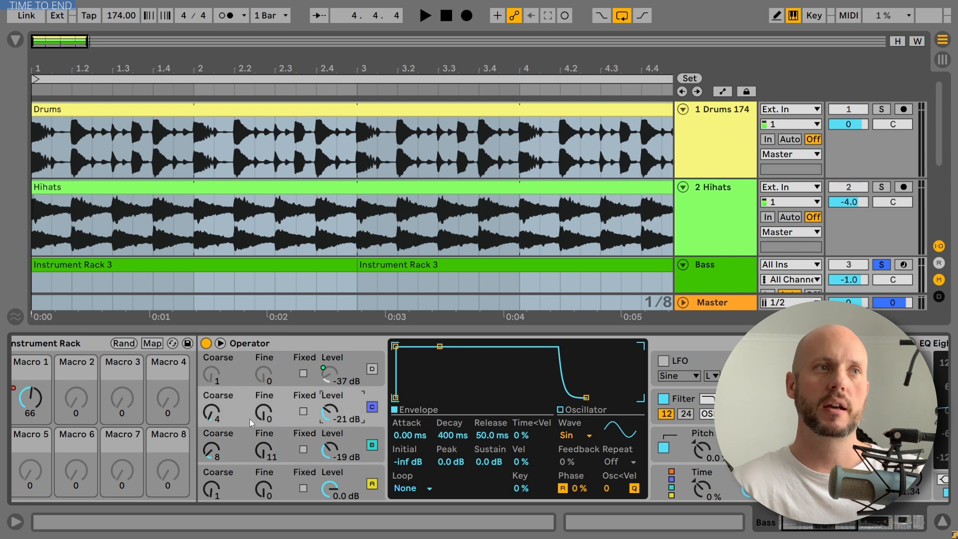
click(280, 443)
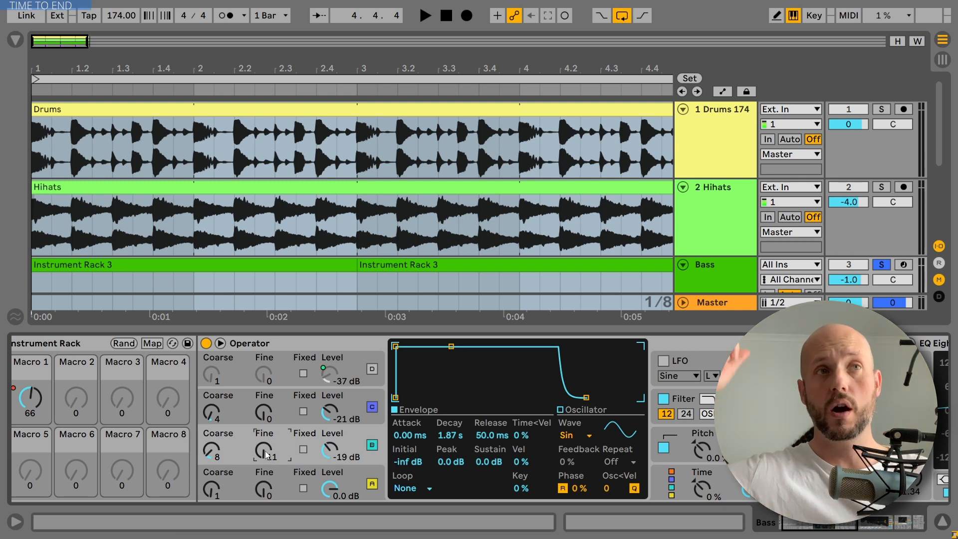
Play the arrangement to audition the bass sound.
key(space)
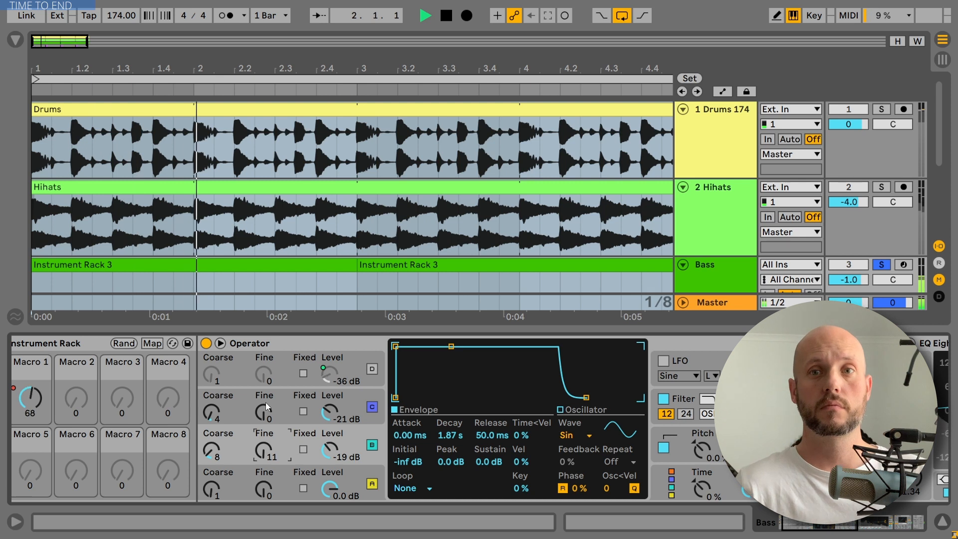
key(space)
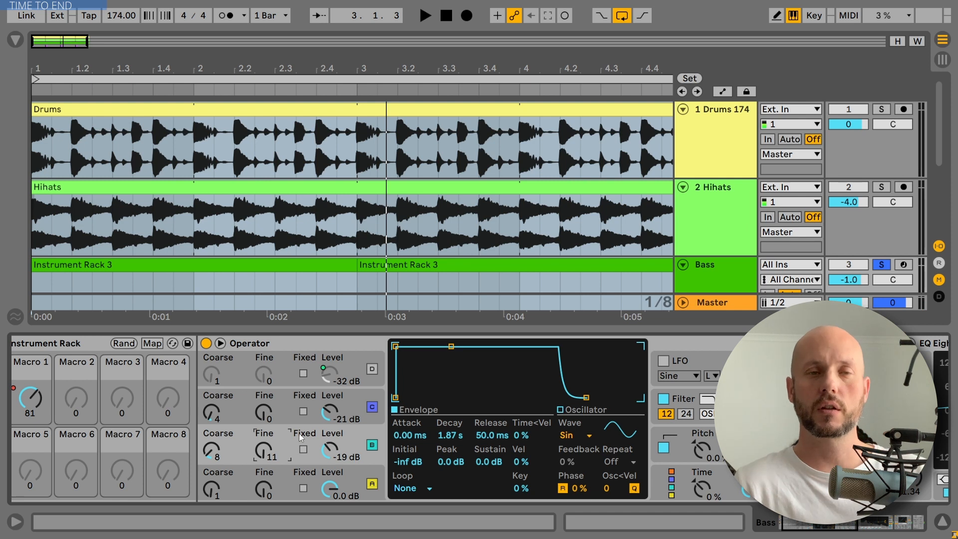
key(space)
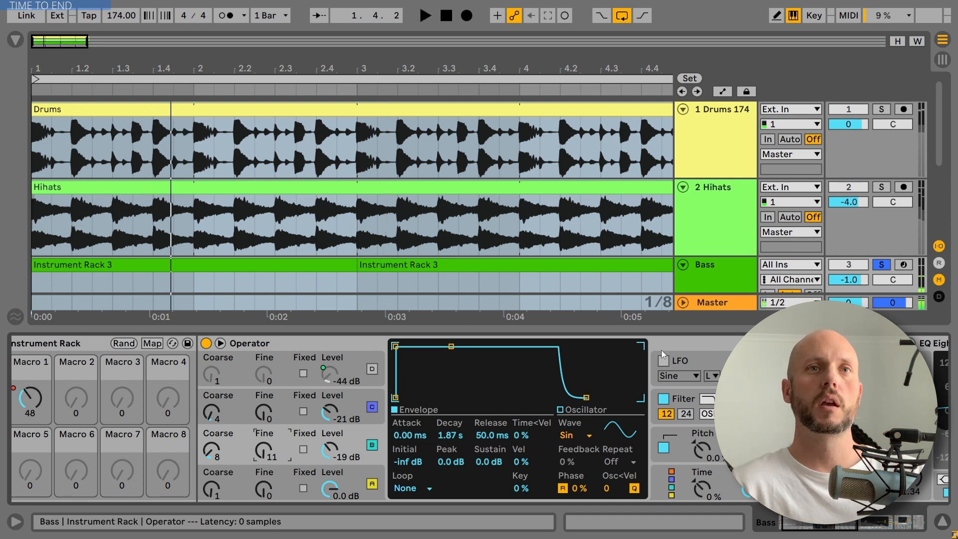
Open Operator's filter settings and set the filter Shaper to Sine.
click(684, 399)
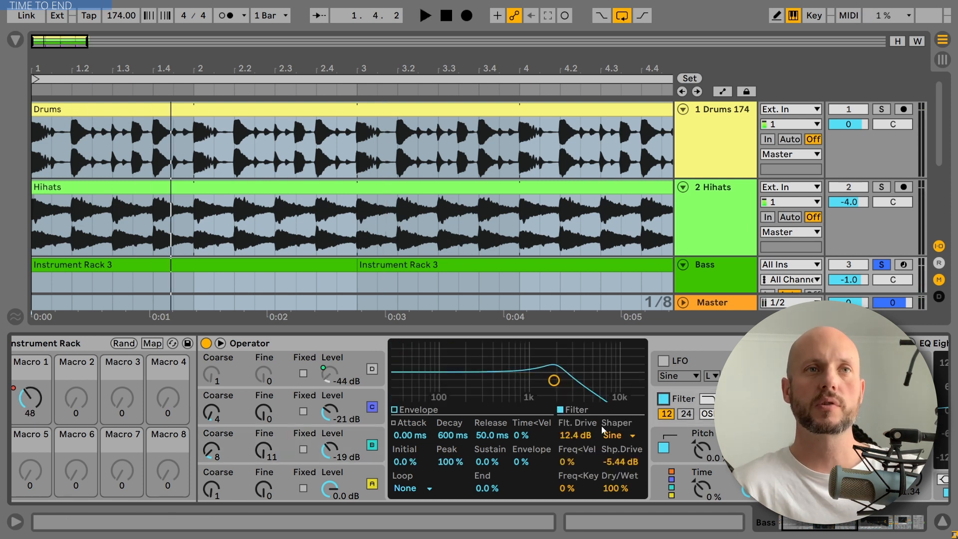
click(708, 414)
click(710, 441)
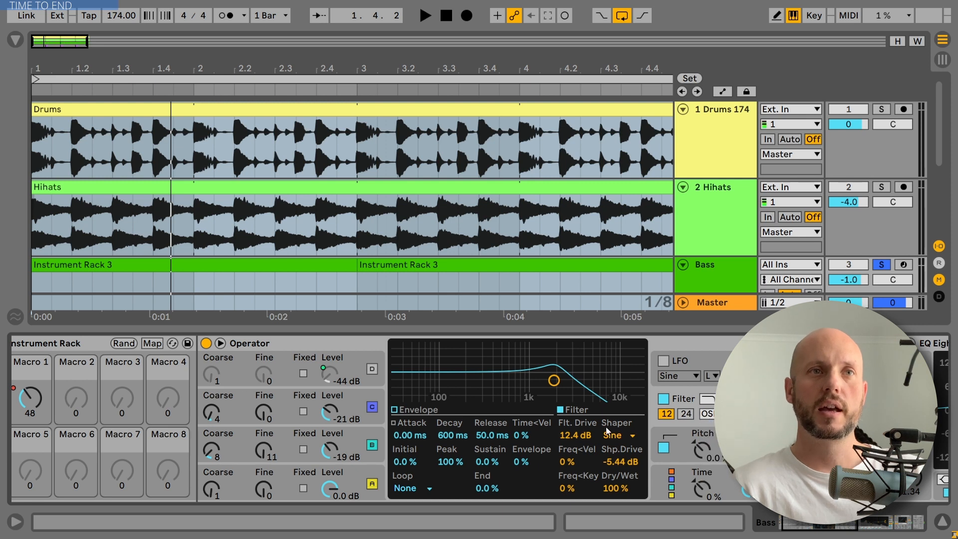
click(625, 440)
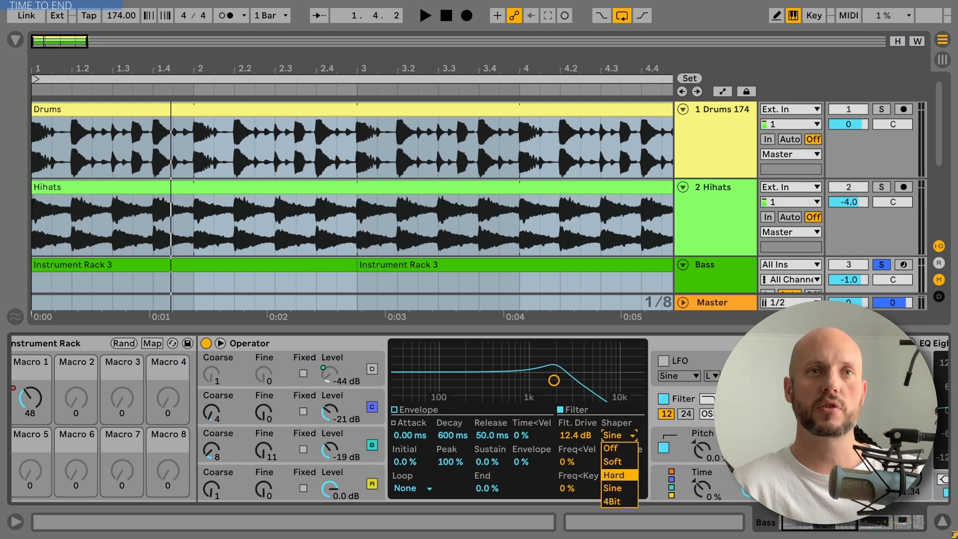
click(619, 488)
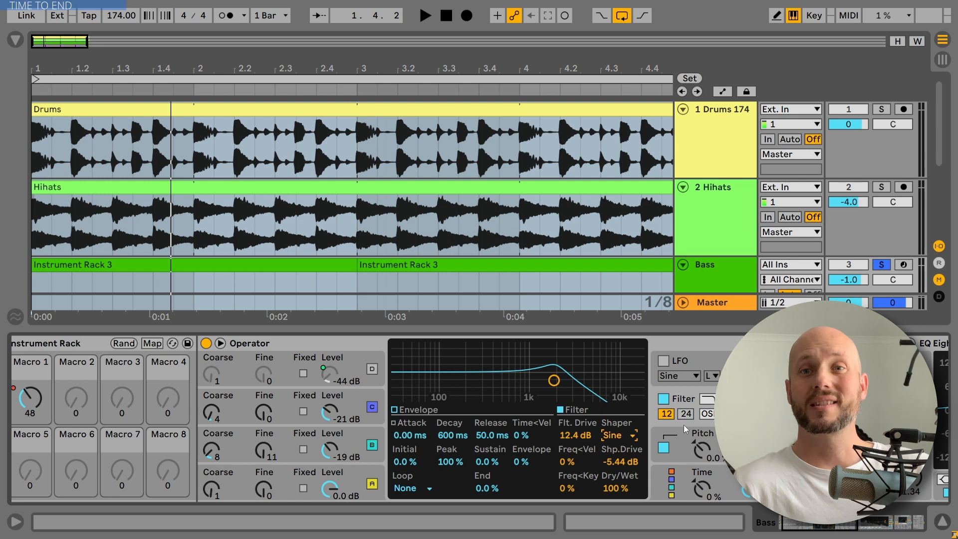
Play back and stop the arrangement to audition the filtered bass.
key(space)
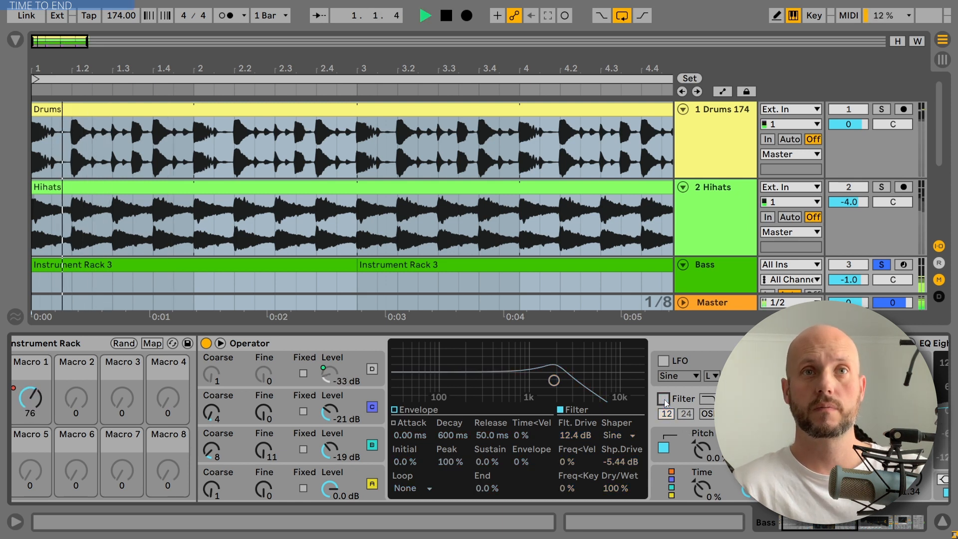
key(space)
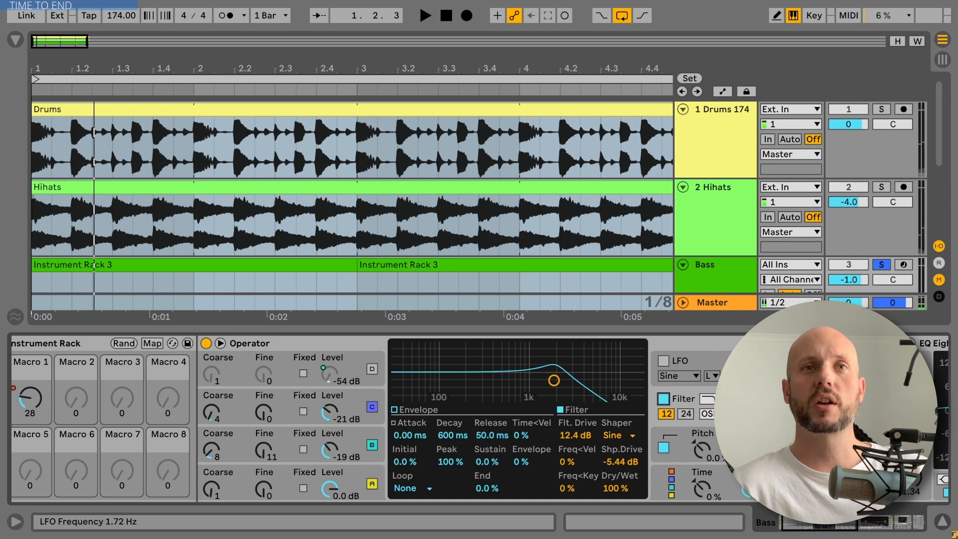
key(space)
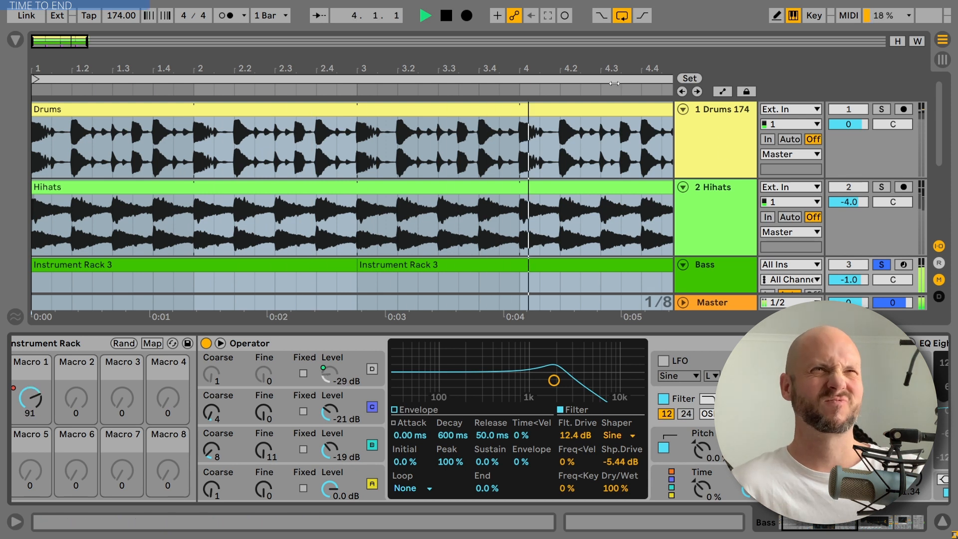
click(446, 16)
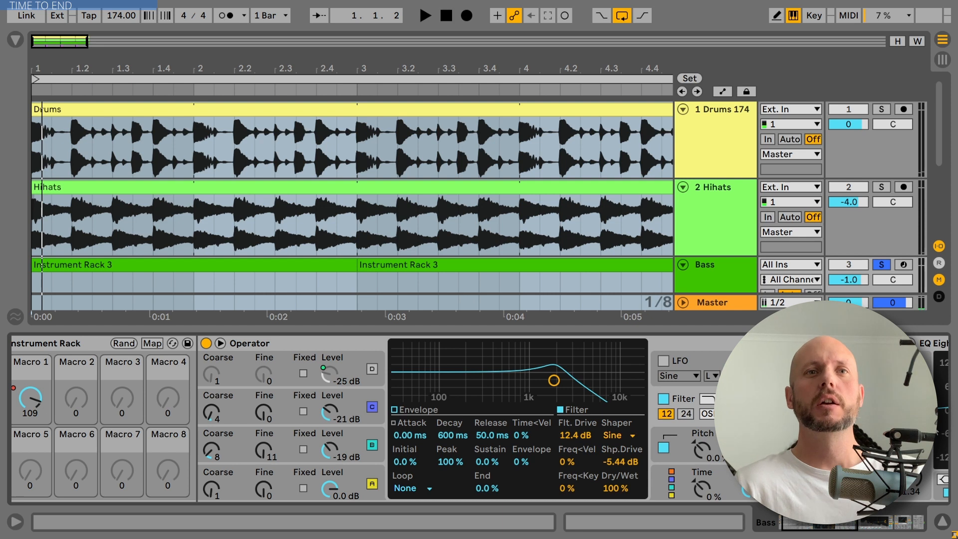
Expand the Audio Effect Rack in the bass device chain and open the Rift plugin editor in its expanded view.
drag(826, 522, 842, 522)
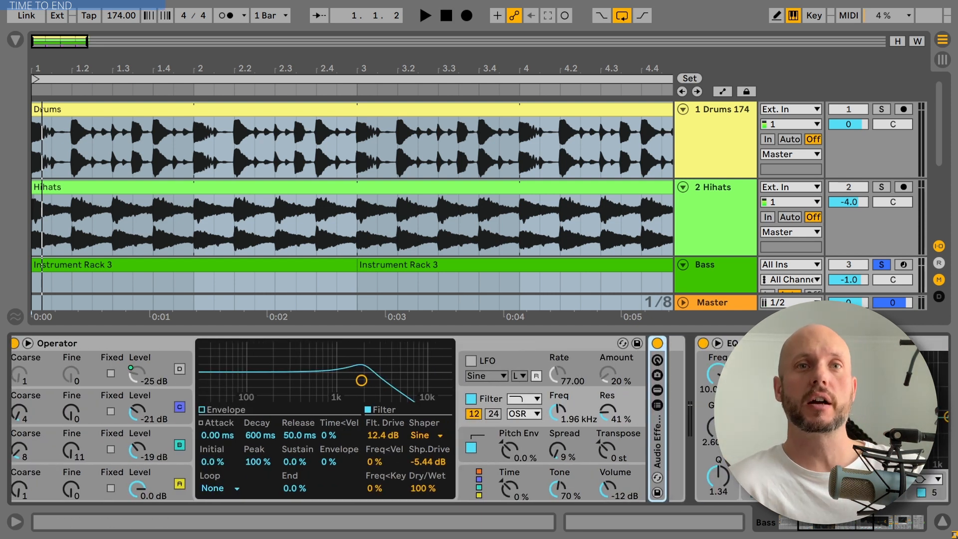
drag(853, 524, 879, 527)
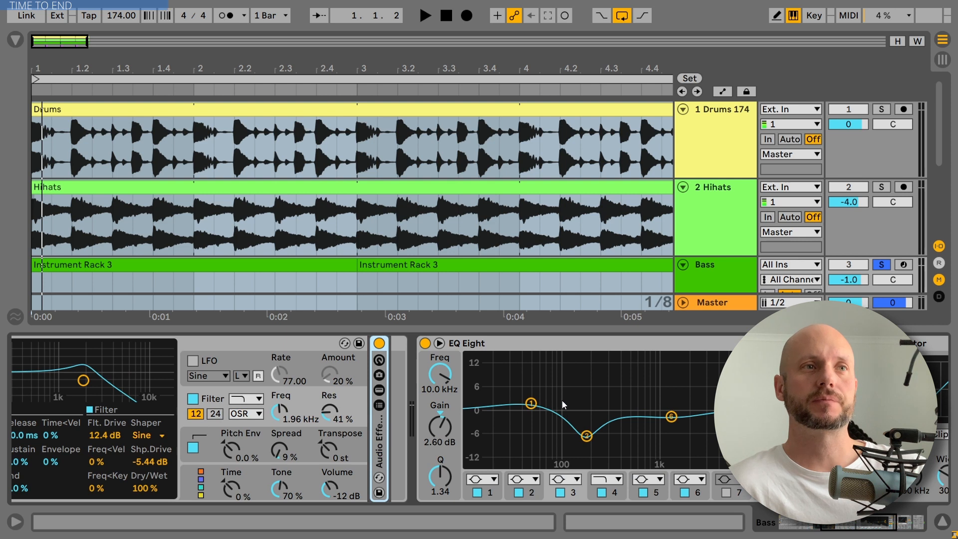
double_click(380, 435)
drag(824, 522, 831, 522)
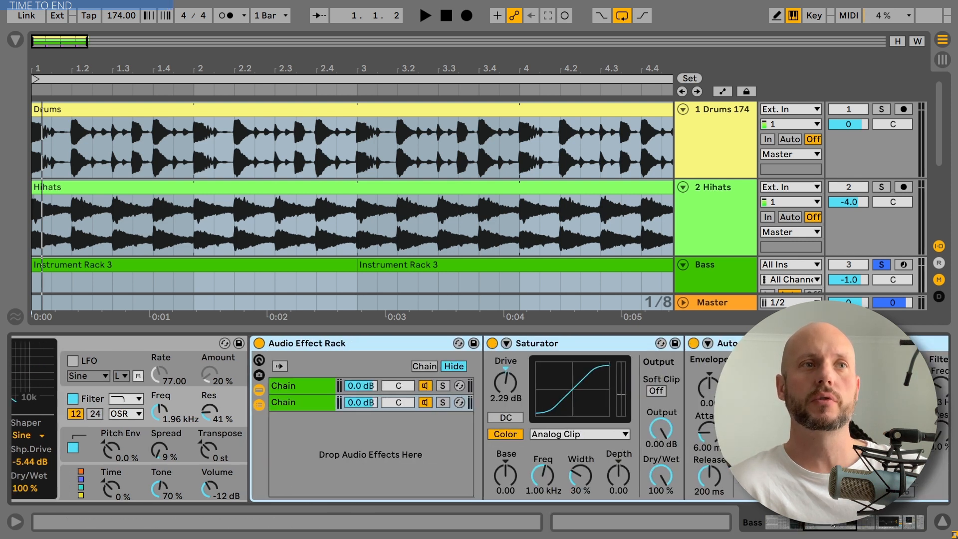
click(759, 343)
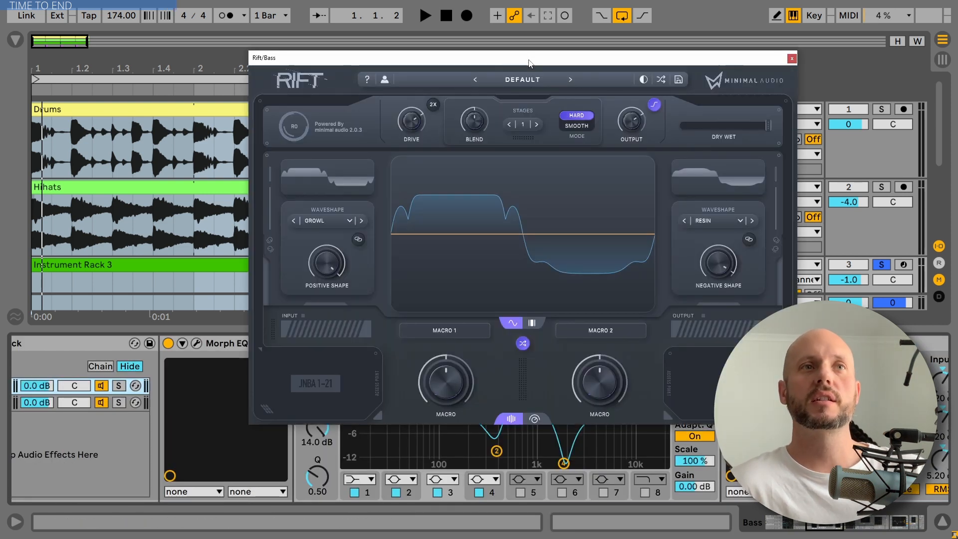
drag(530, 60, 475, 31)
click(480, 388)
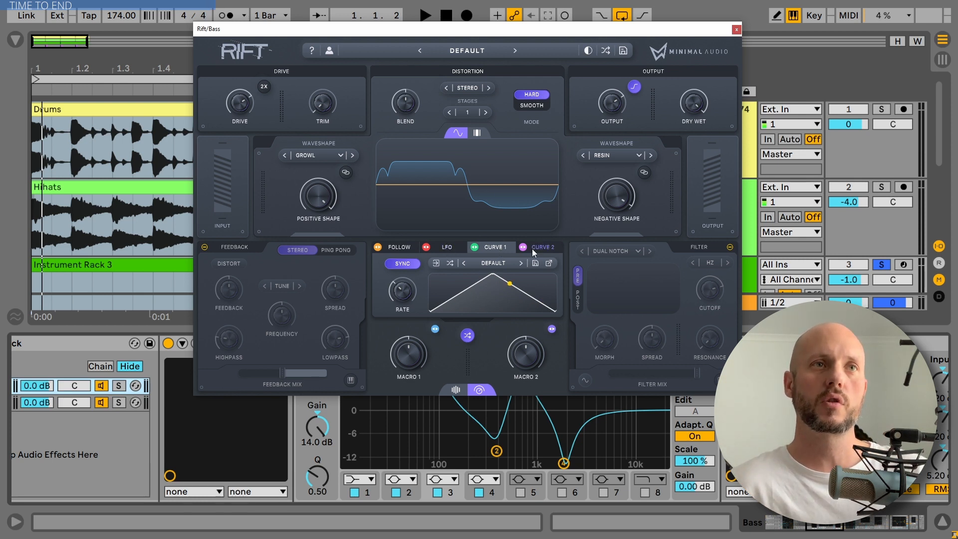
Show Rift's Follow modulator, switch on its filter section and close the plugin window.
click(399, 248)
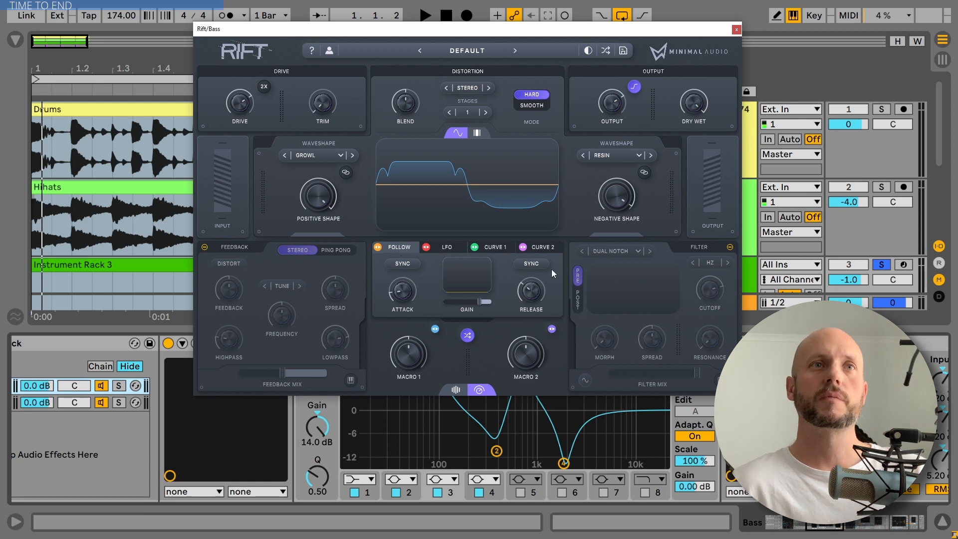
click(729, 248)
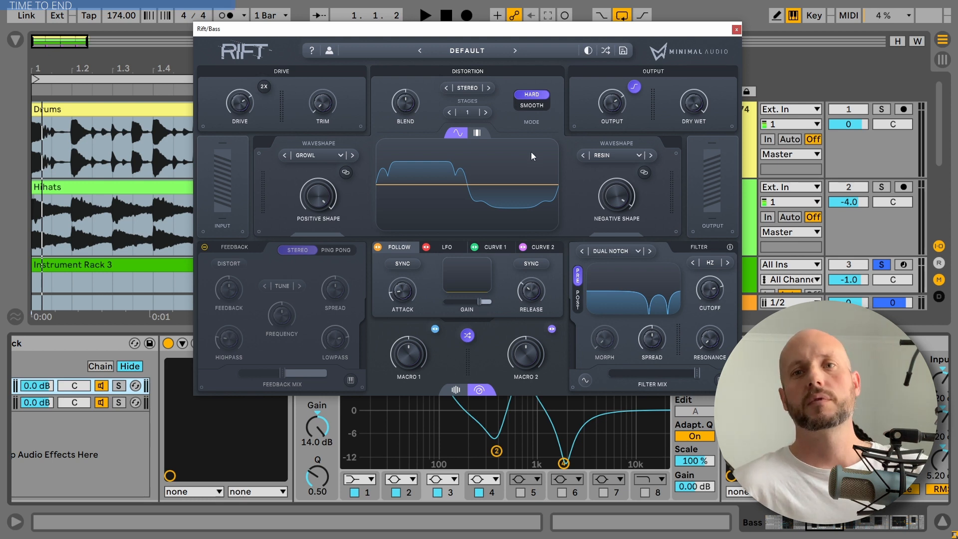
click(736, 30)
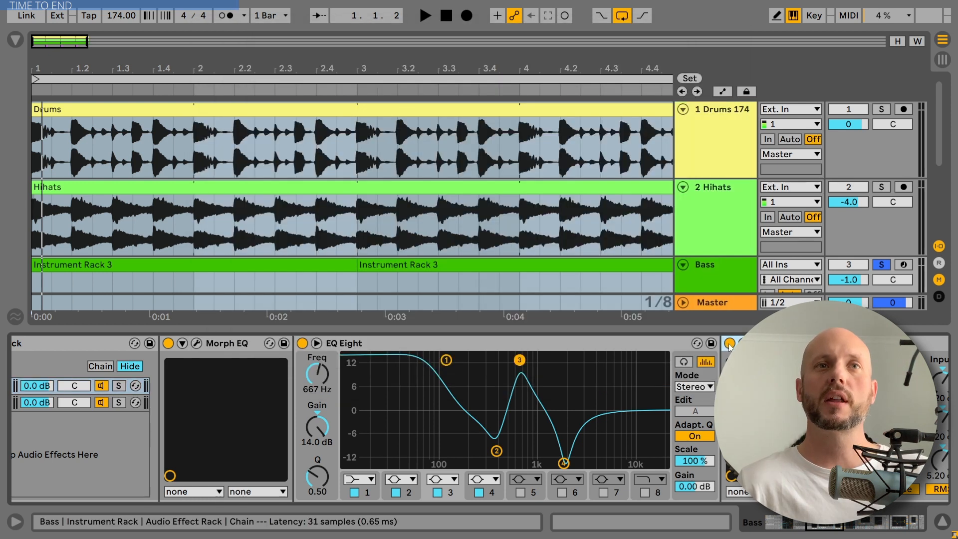
Audition the bass during playback with the Rift device bypassed and re-enabled.
click(729, 344)
key(space)
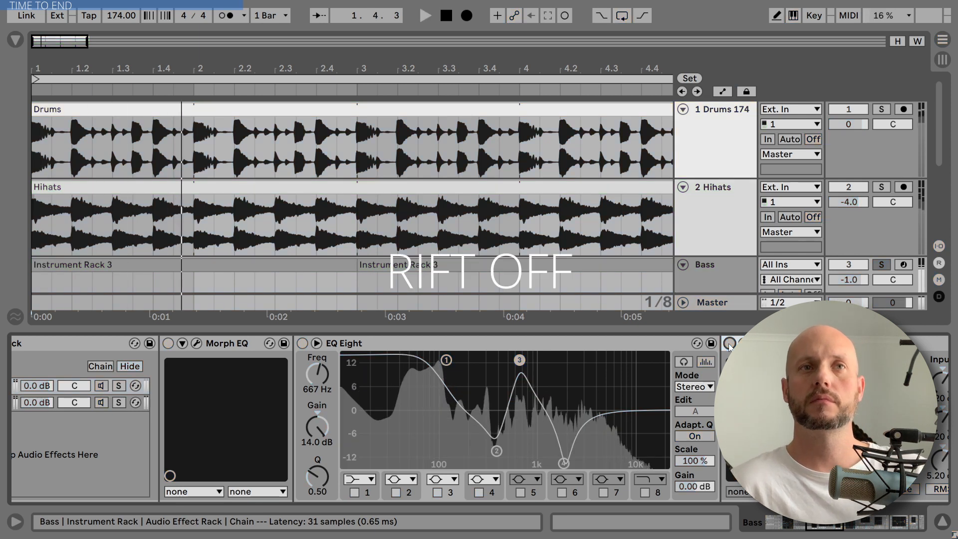
click(730, 344)
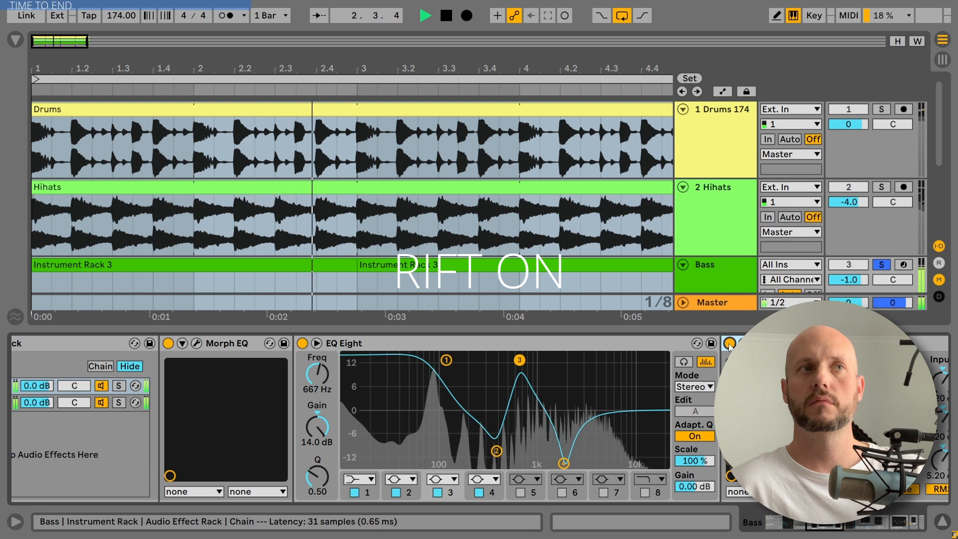
key(space)
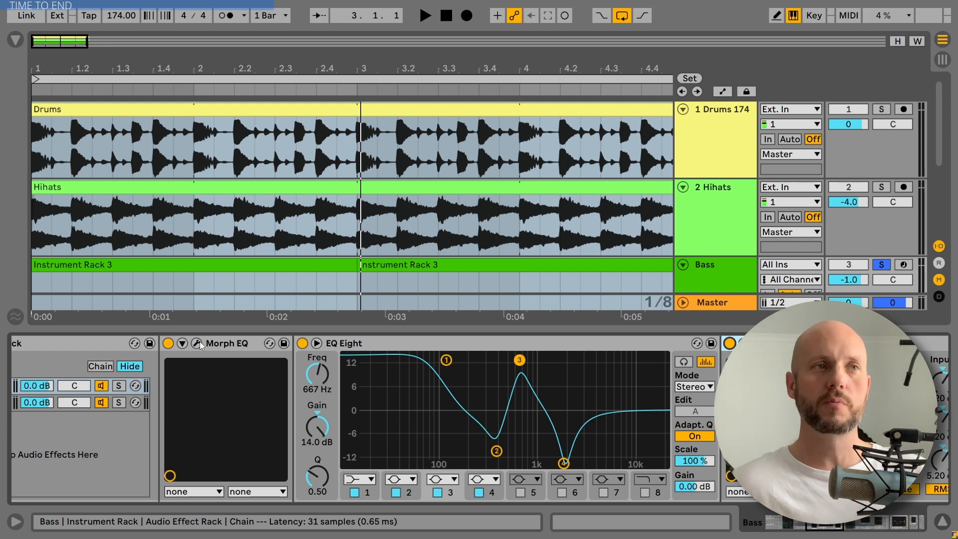
Adjust the amount knob in the Morph EQ plugin editor and close its window.
click(199, 342)
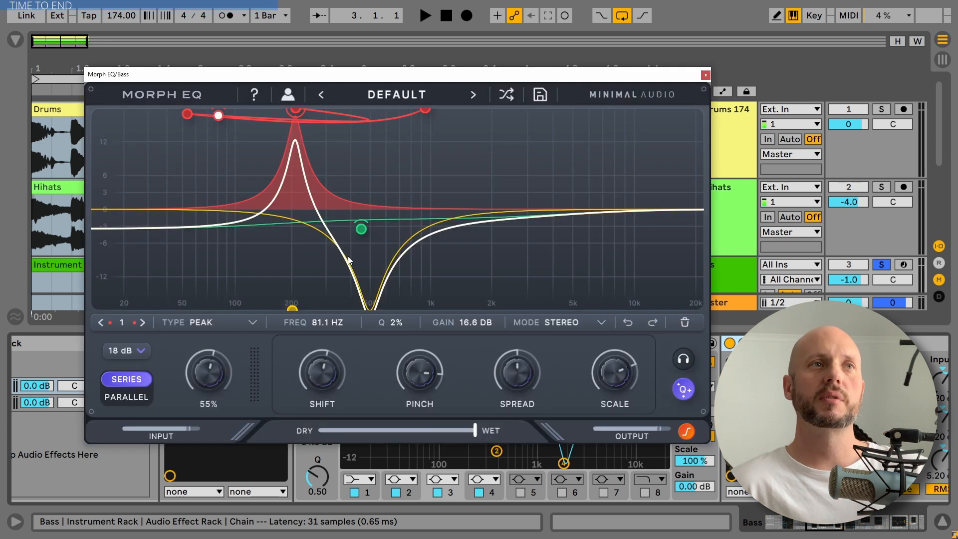
drag(209, 385, 228, 393)
click(706, 75)
Show the Audio Effect Rack's macros and enable band 5 in EQ Eight.
click(452, 340)
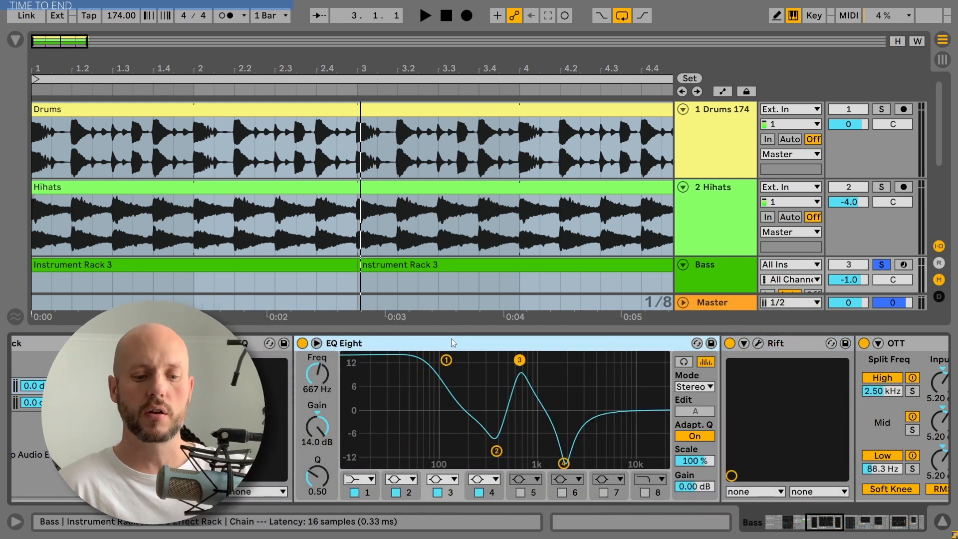
click(304, 360)
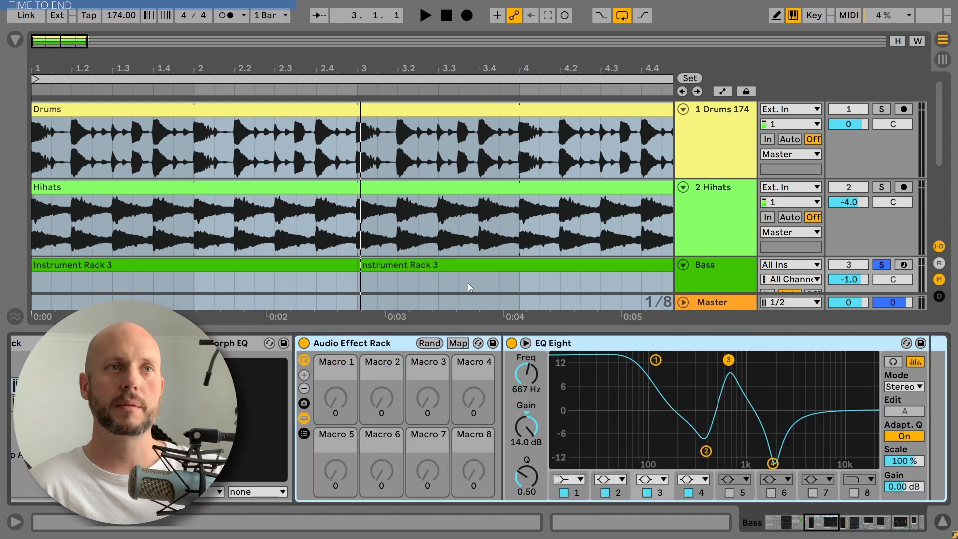
click(732, 492)
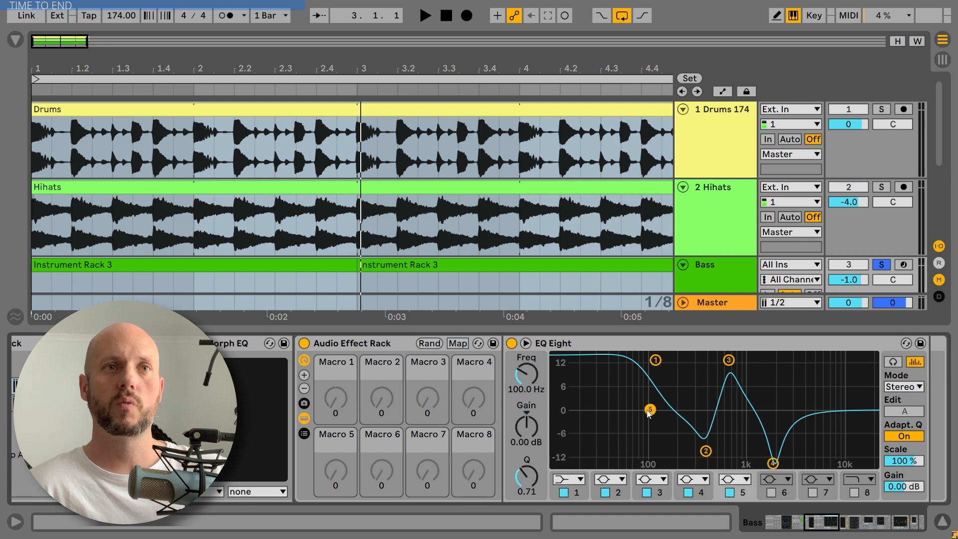
Map EQ Eight band 5's frequency to Macro 1 and sweep the macro, leaving it at 22.0 kHz.
right_click(526, 375)
click(525, 383)
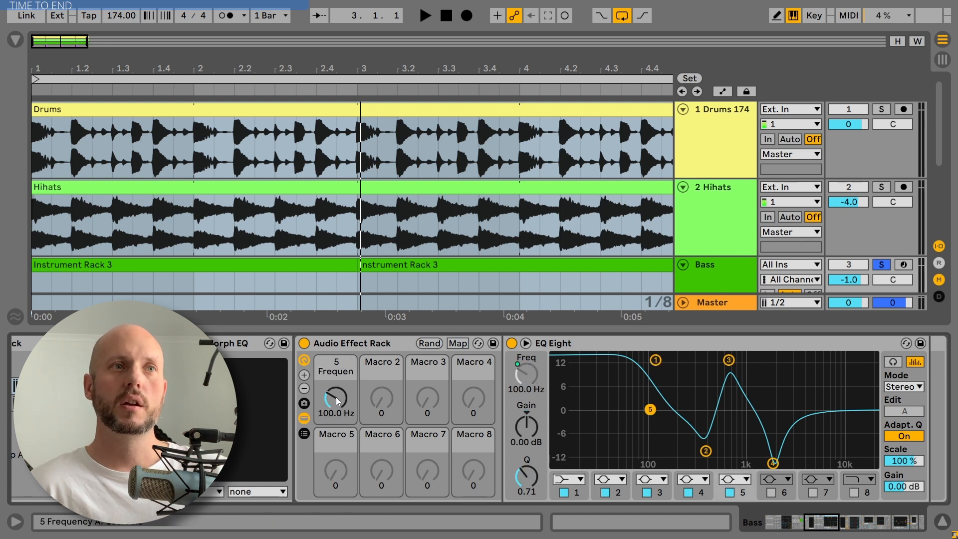
drag(336, 397, 337, 340)
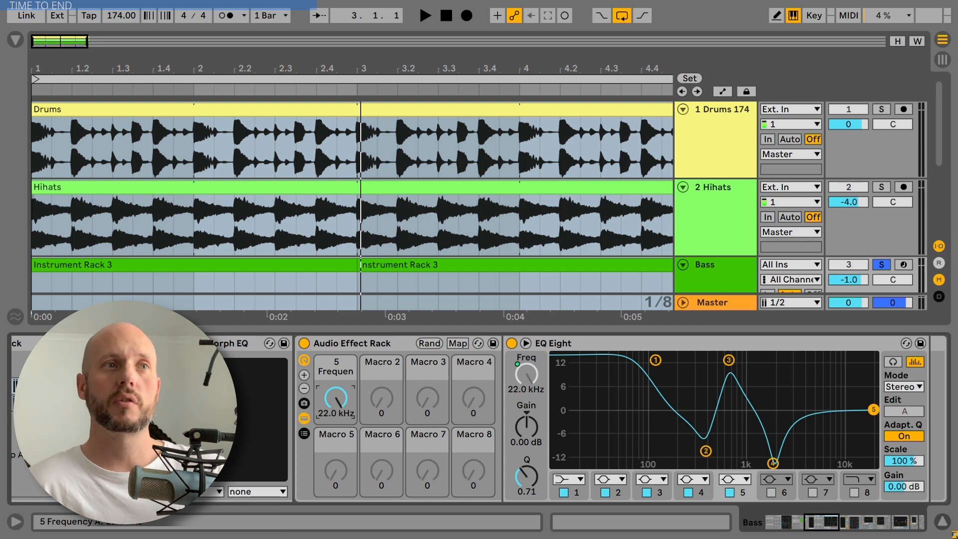
drag(336, 397, 336, 442)
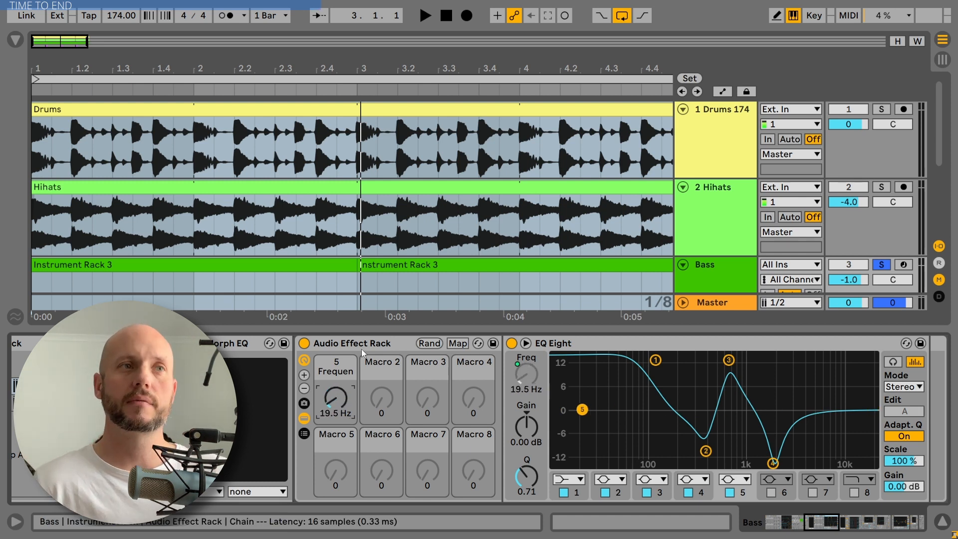
drag(334, 400, 336, 371)
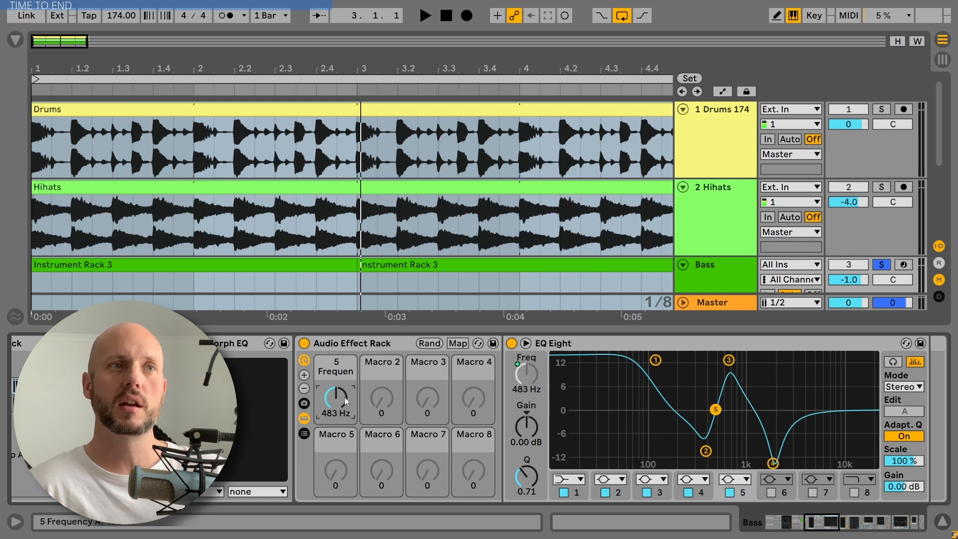
drag(345, 397, 345, 370)
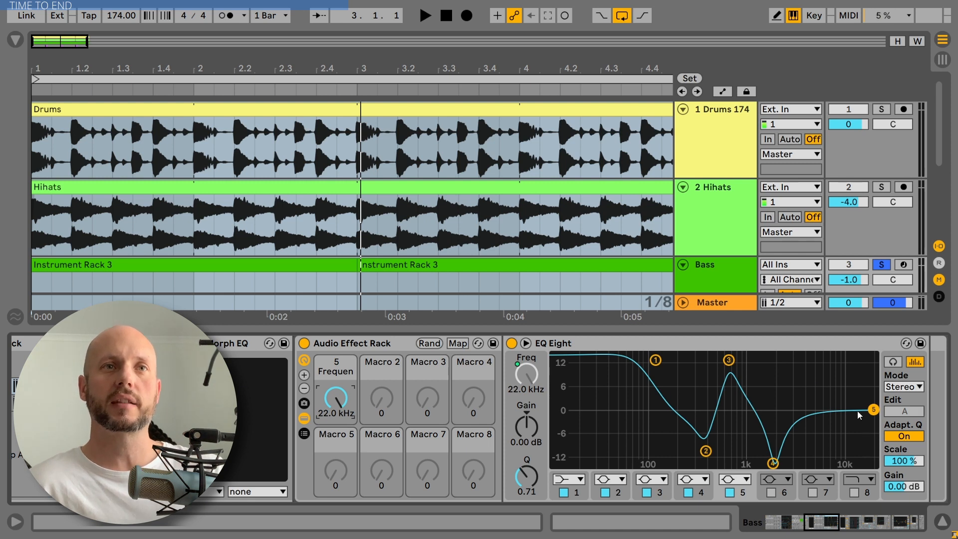
Open the Morph EQ plugin editor and try turning the Shift knob, then reset it to default.
mouse_move(656, 360)
mouse_down()
mouse_move(634, 359)
mouse_move(676, 364)
mouse_move(640, 360)
mouse_move(656, 360)
mouse_up()
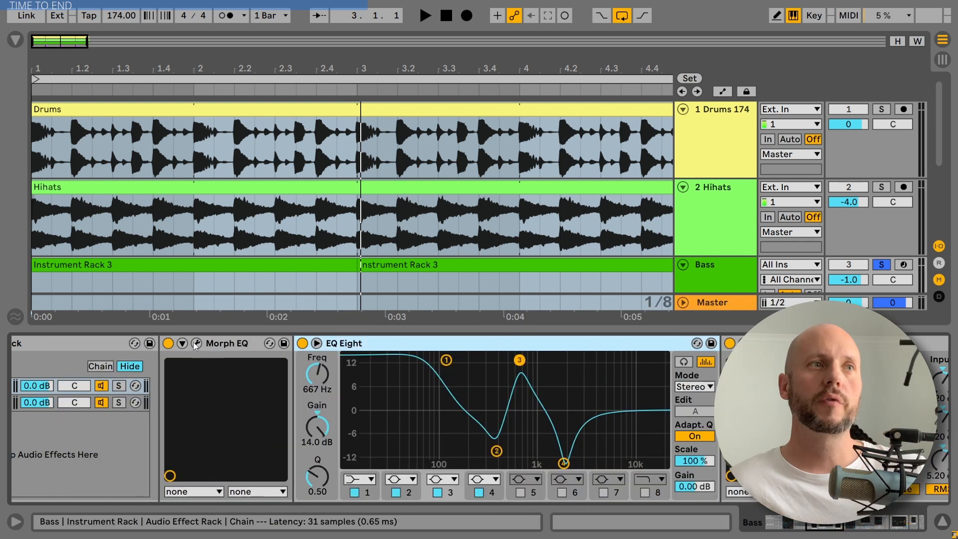
click(193, 342)
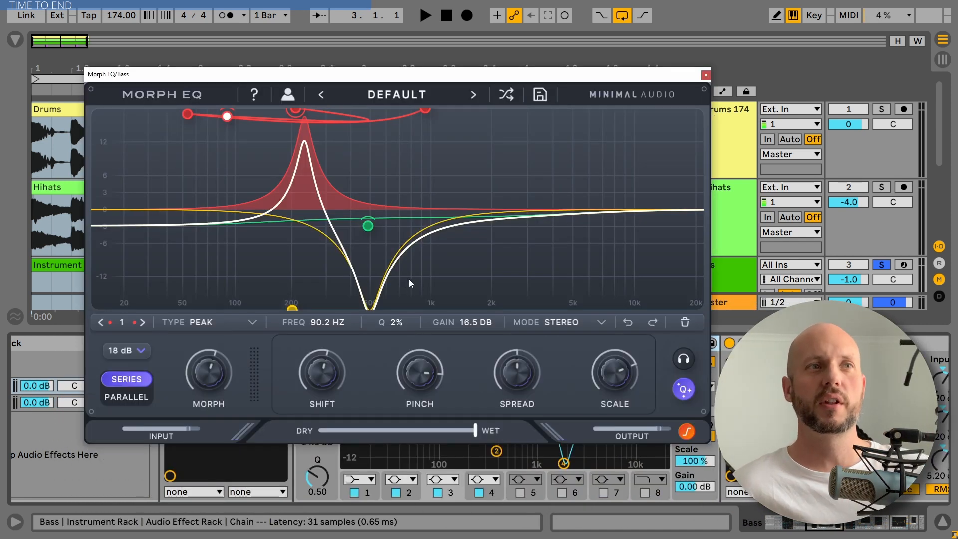
mouse_move(320, 375)
mouse_down()
mouse_move(321, 335)
mouse_move(313, 384)
mouse_move(322, 323)
mouse_move(313, 405)
mouse_move(322, 363)
mouse_up()
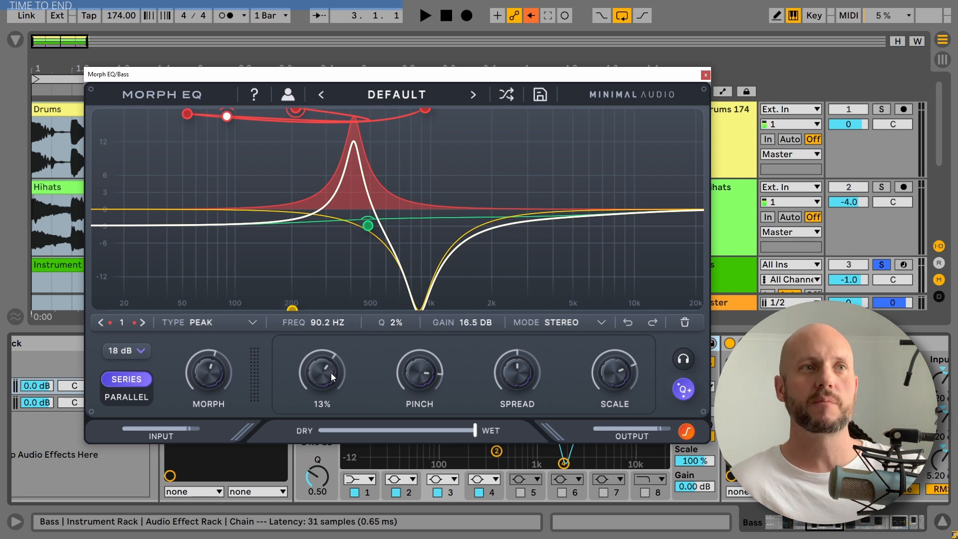
double_click(331, 373)
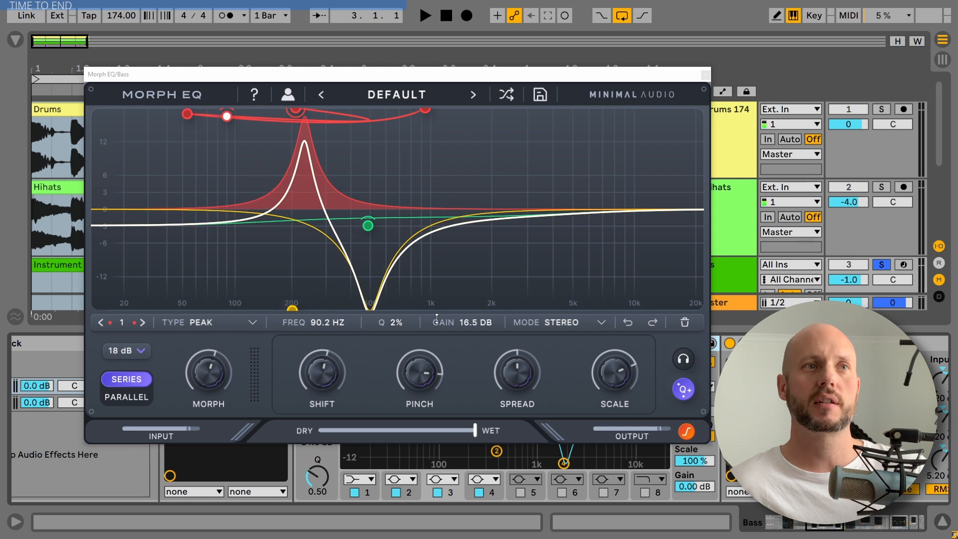
Check the Pinch, Spread and Scale knobs, set Morph to 60%, and close the Morph EQ editor.
click(429, 385)
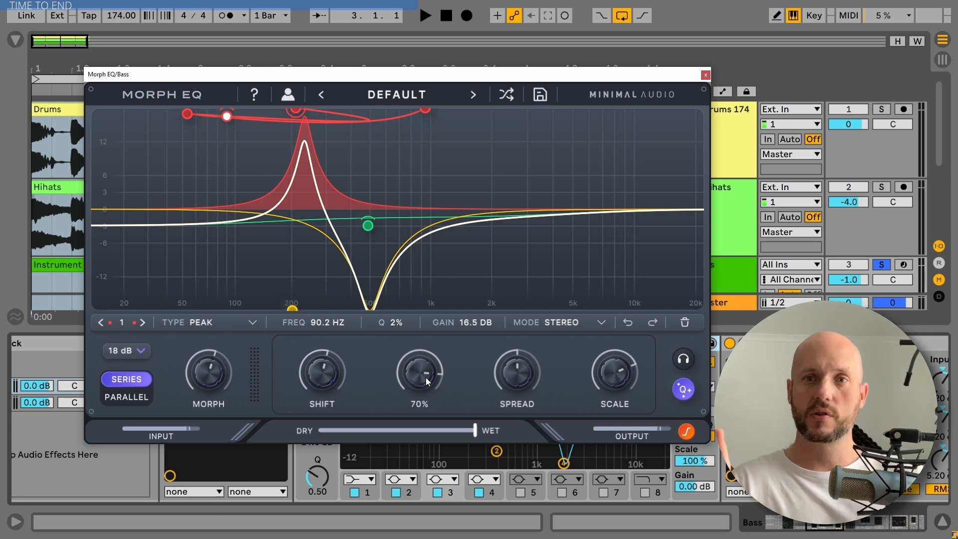
mouse_move(514, 370)
mouse_down()
mouse_move(519, 350)
mouse_move(521, 374)
mouse_up()
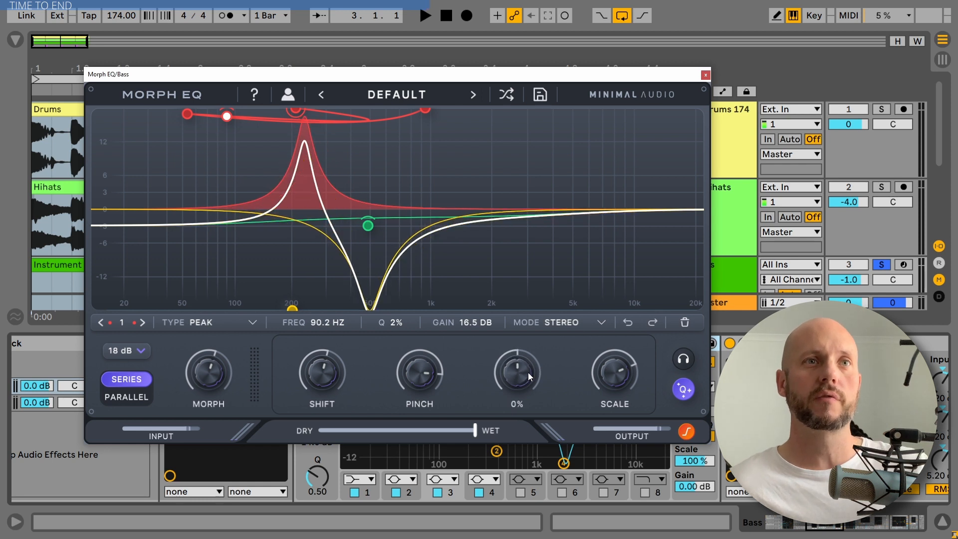
mouse_move(614, 373)
mouse_down()
mouse_move(616, 351)
mouse_move(614, 373)
mouse_up()
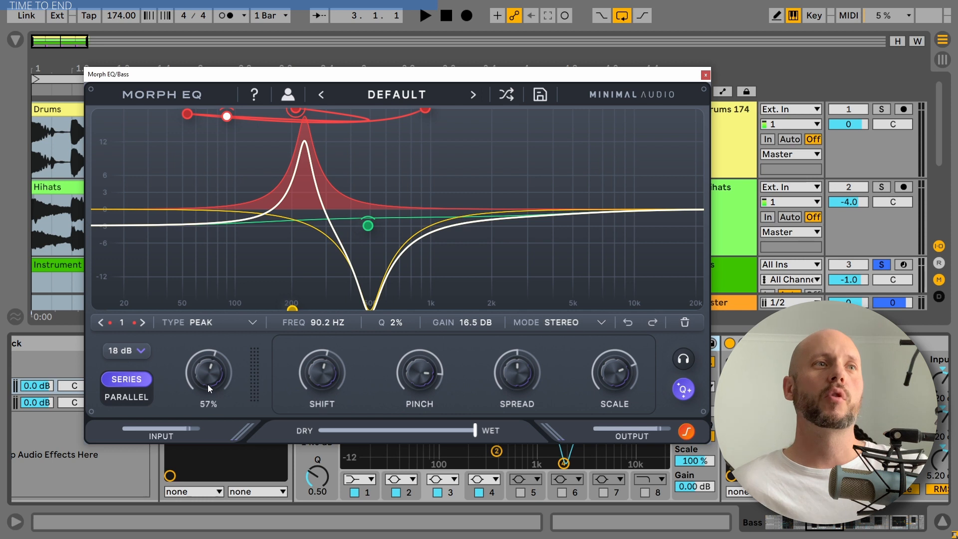
mouse_move(207, 385)
mouse_down()
mouse_move(207, 366)
mouse_move(208, 378)
mouse_up()
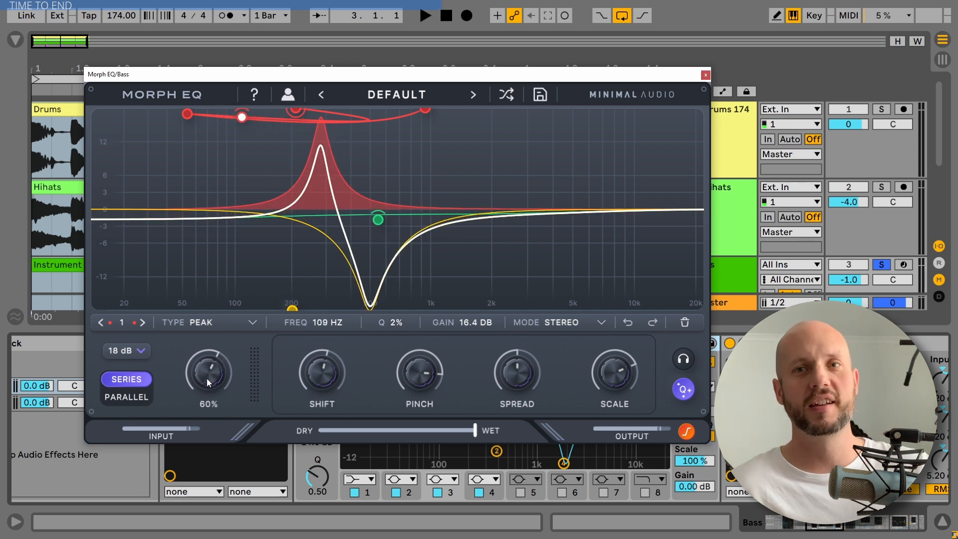
click(706, 76)
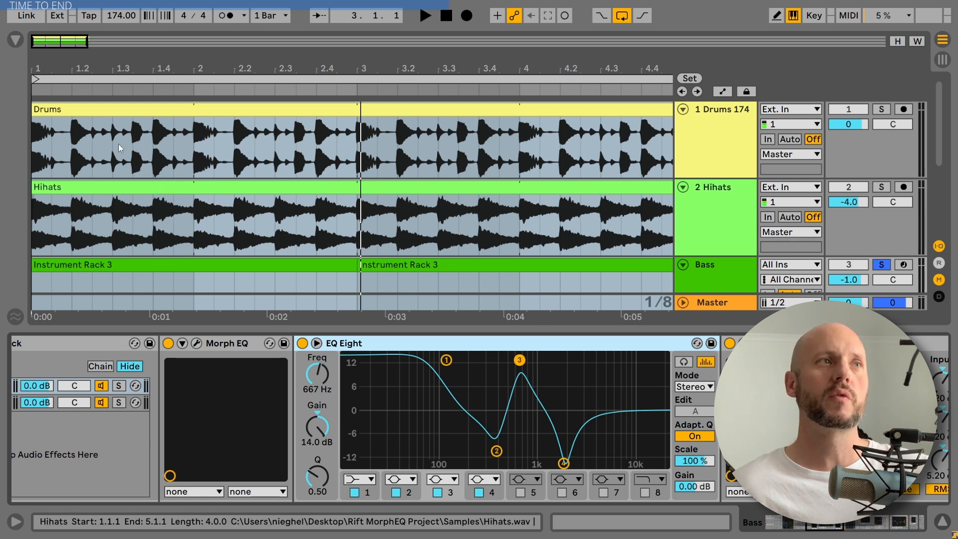
Load a second Morph EQ instance from the Plug-Ins browser onto the bass chain and open its editor.
click(15, 40)
scroll(80, 219, down, 3)
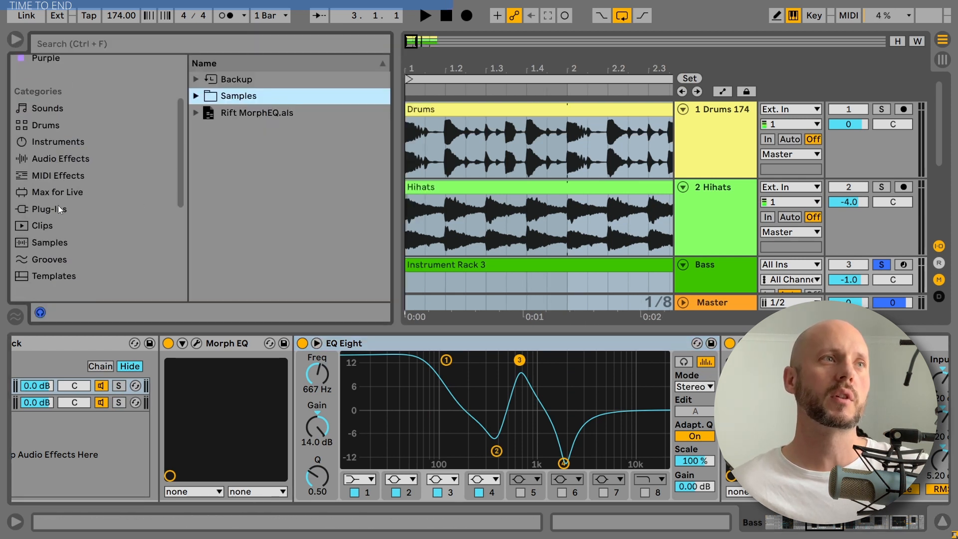
click(58, 208)
click(197, 96)
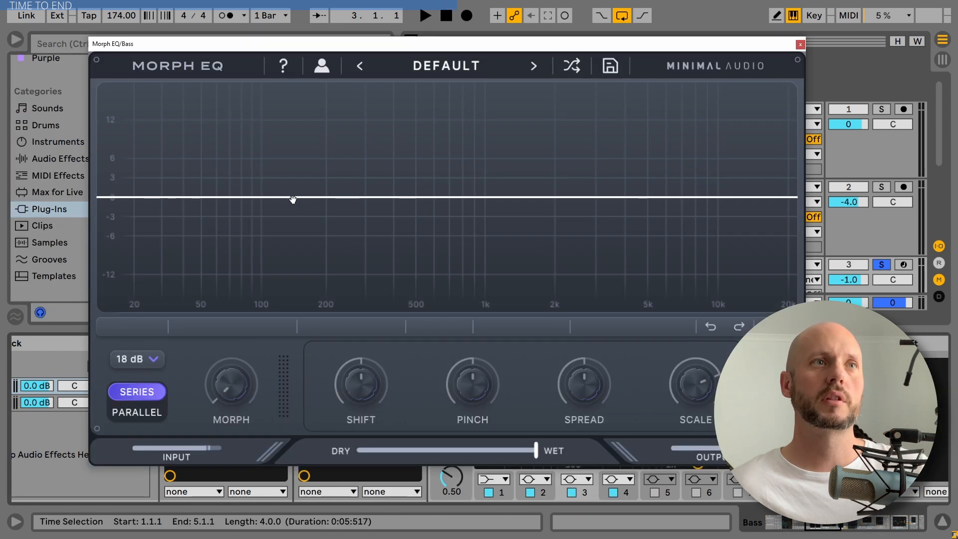
Create a band in the new Morph EQ, switch it to Low Pass and move it to about 1.90 kHz.
click(292, 200)
drag(293, 200, 333, 142)
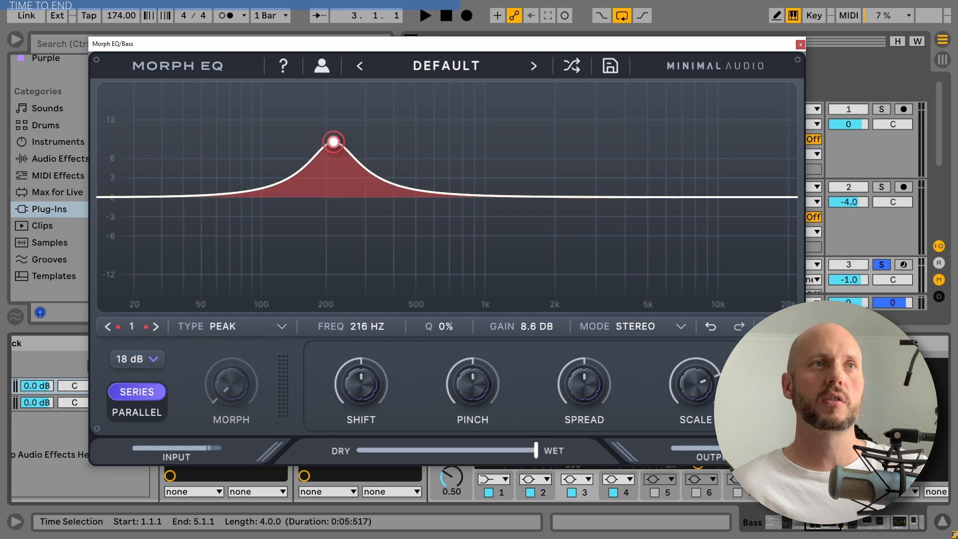
click(220, 326)
click(238, 352)
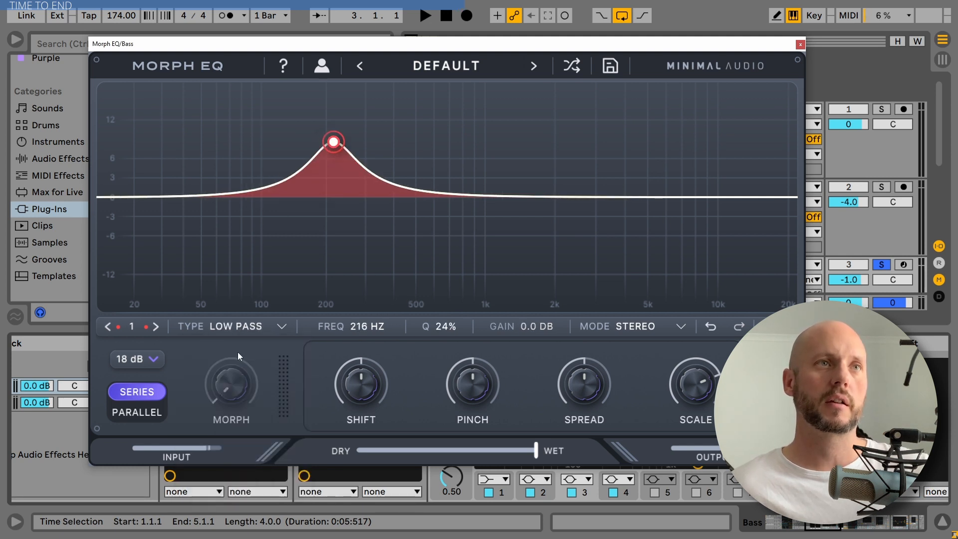
drag(333, 142, 548, 197)
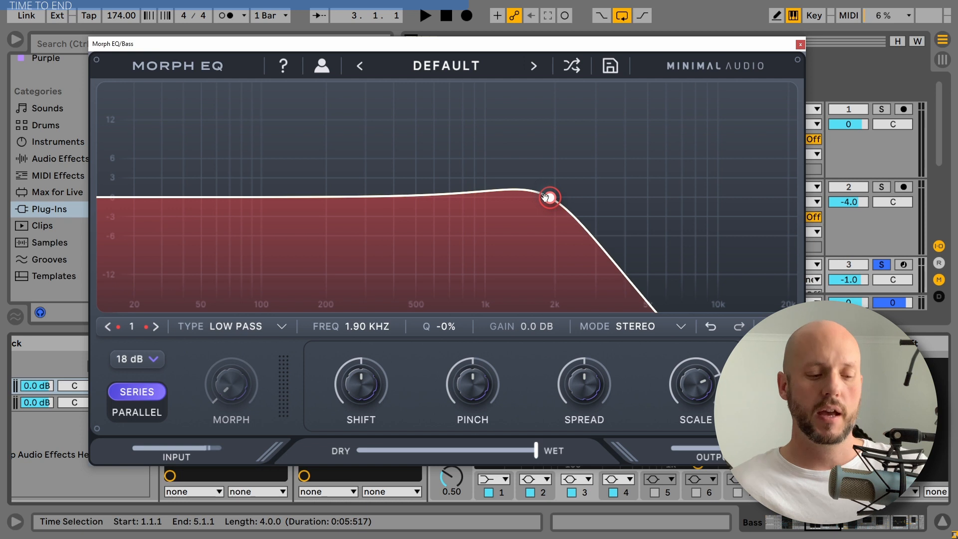
Add six morph path points around the graph for the low-pass band.
click(363, 120)
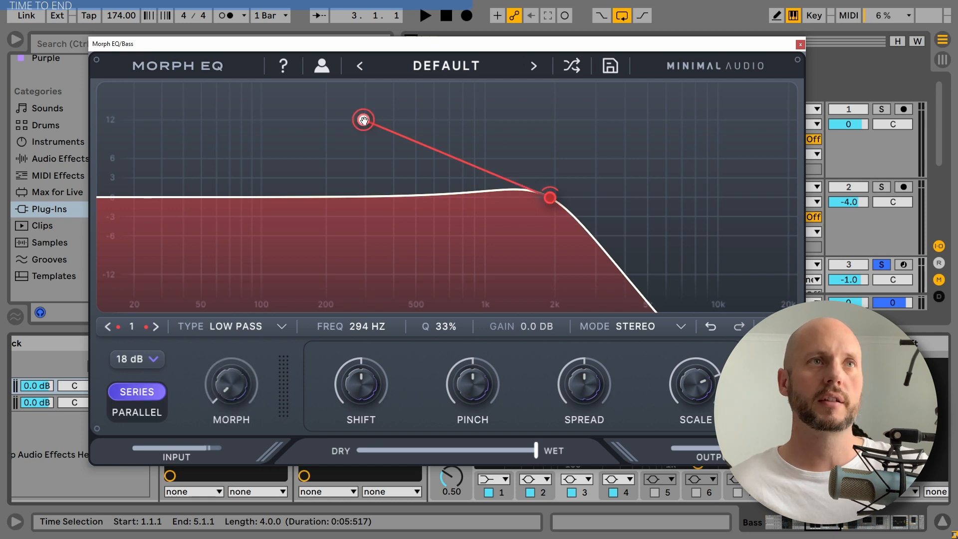
click(315, 157)
click(155, 163)
click(210, 101)
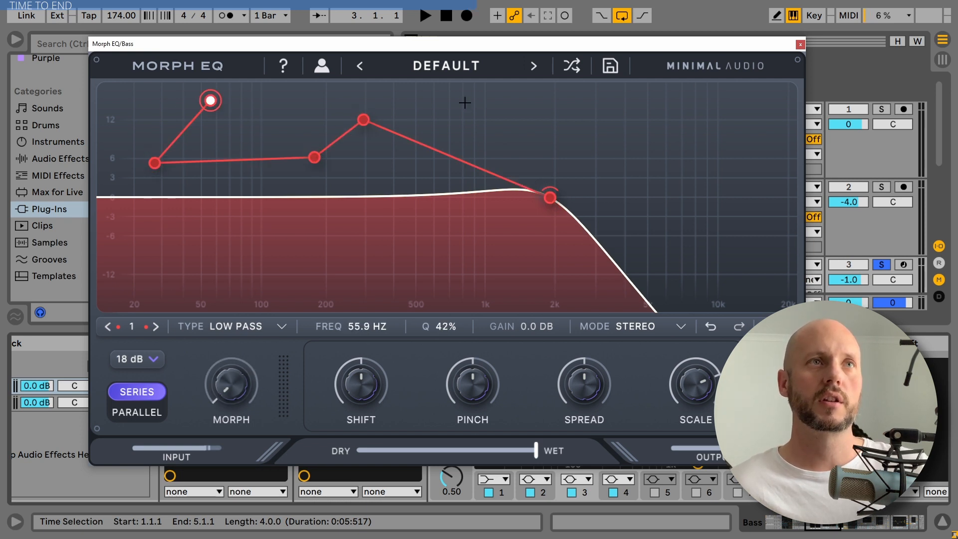
click(466, 103)
click(503, 234)
click(659, 136)
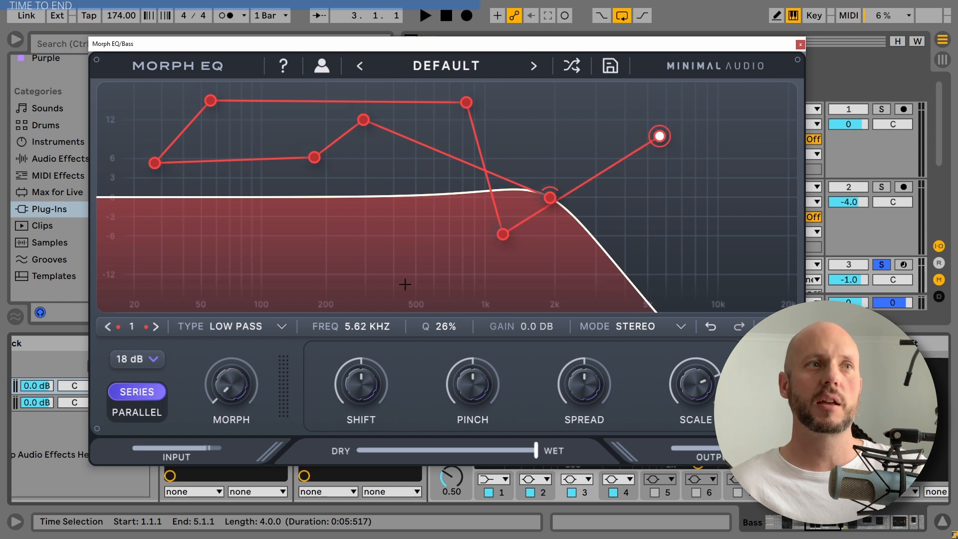
Turn Morph and add seven more bands across the spectrum, then close the editor and delete the second Morph EQ.
drag(223, 396, 293, 419)
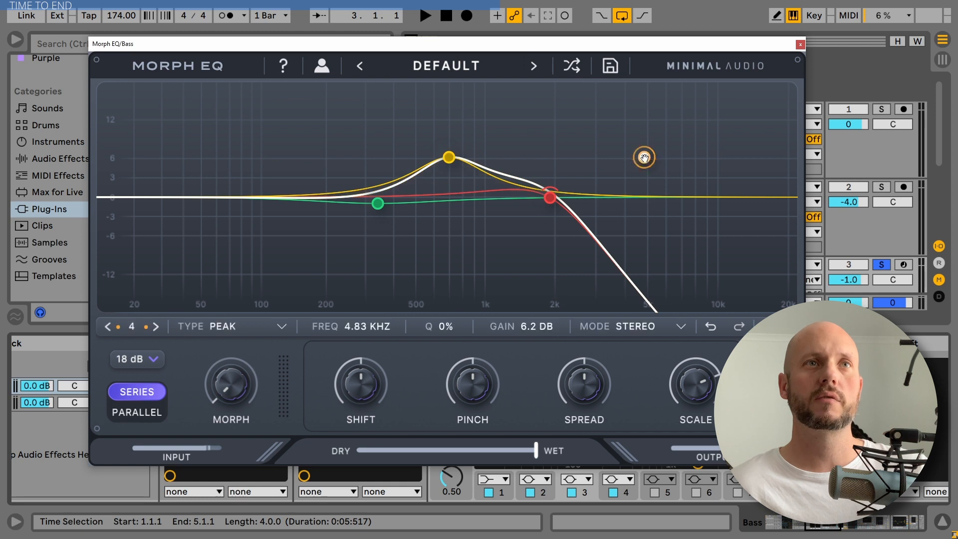
click(644, 158)
click(298, 163)
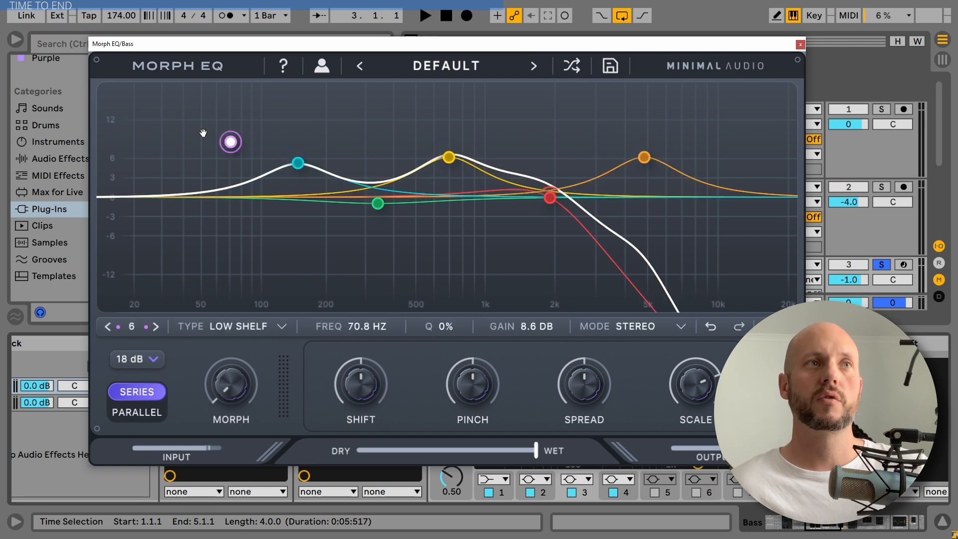
click(159, 107)
click(372, 271)
click(591, 126)
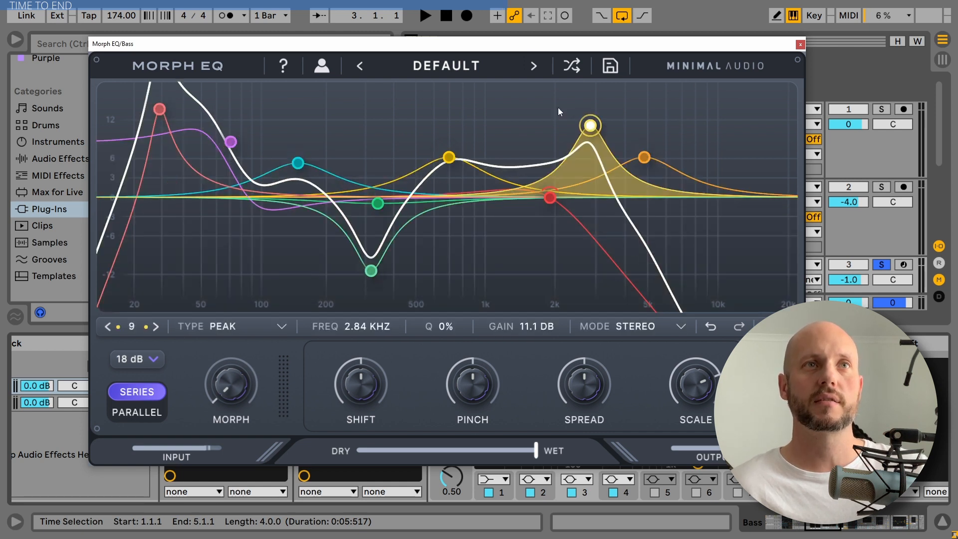
click(522, 104)
click(382, 105)
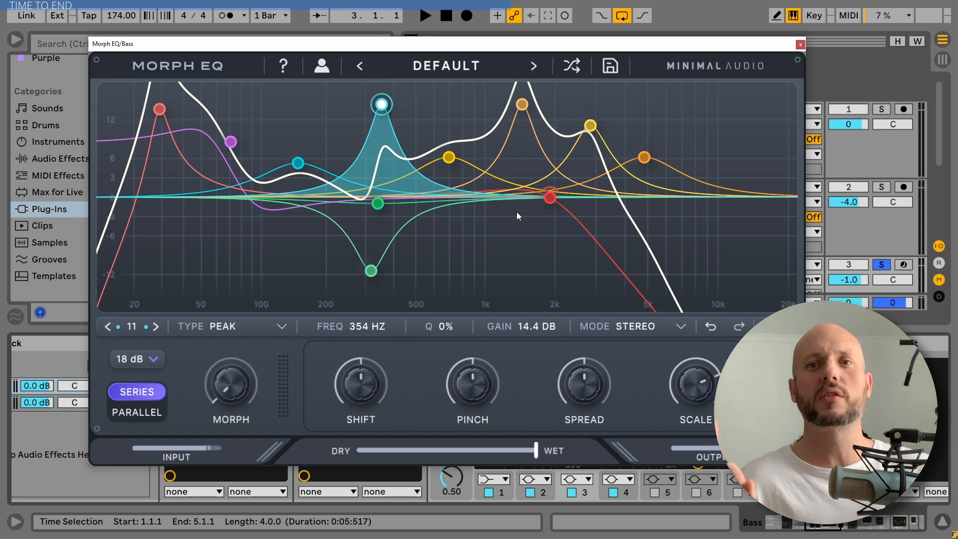
mouse_move(376, 402)
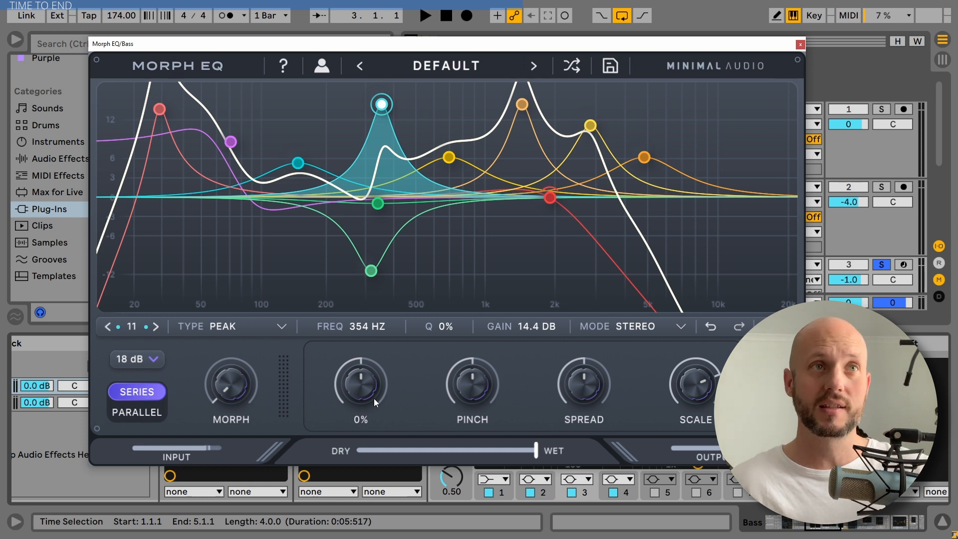
click(800, 44)
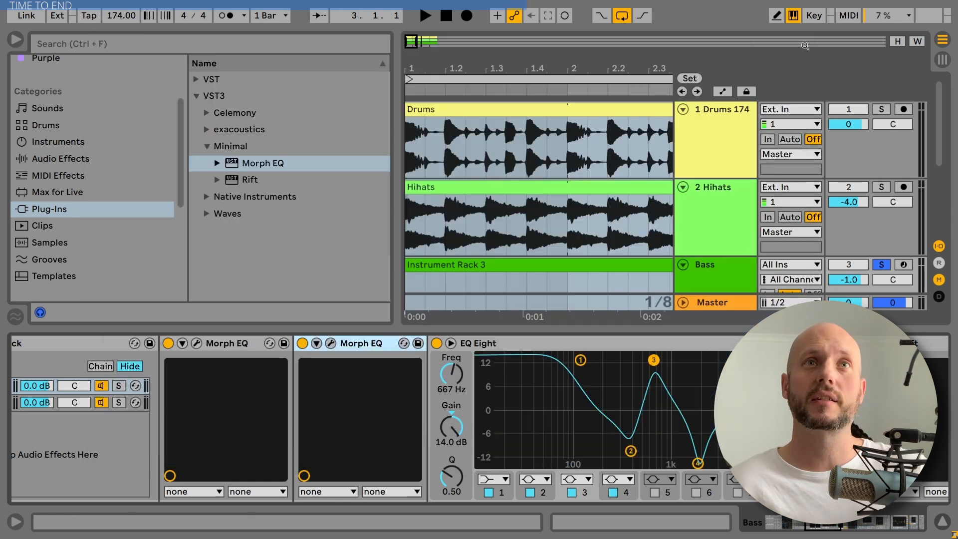
key(Delete)
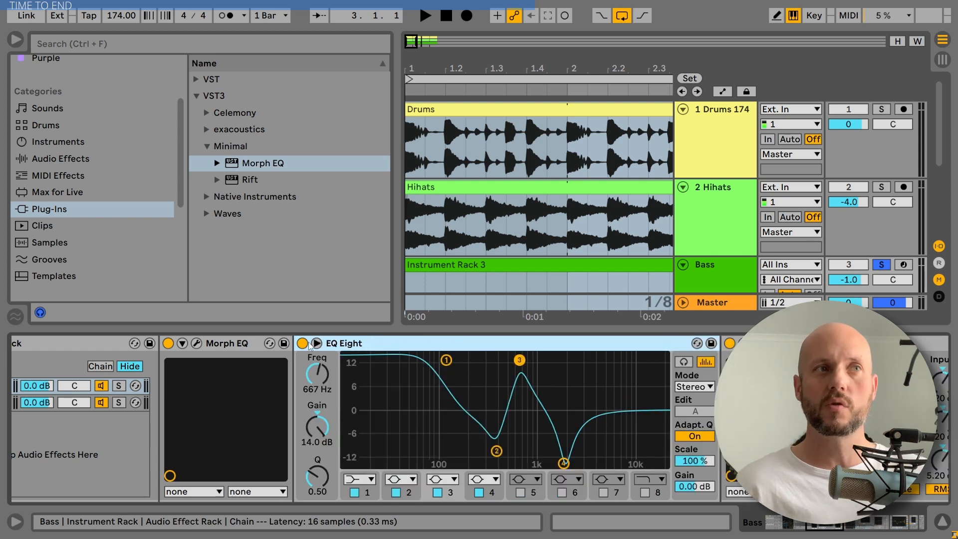
Open the original Morph EQ editor and audition the bass during playback, then close the editor.
click(237, 344)
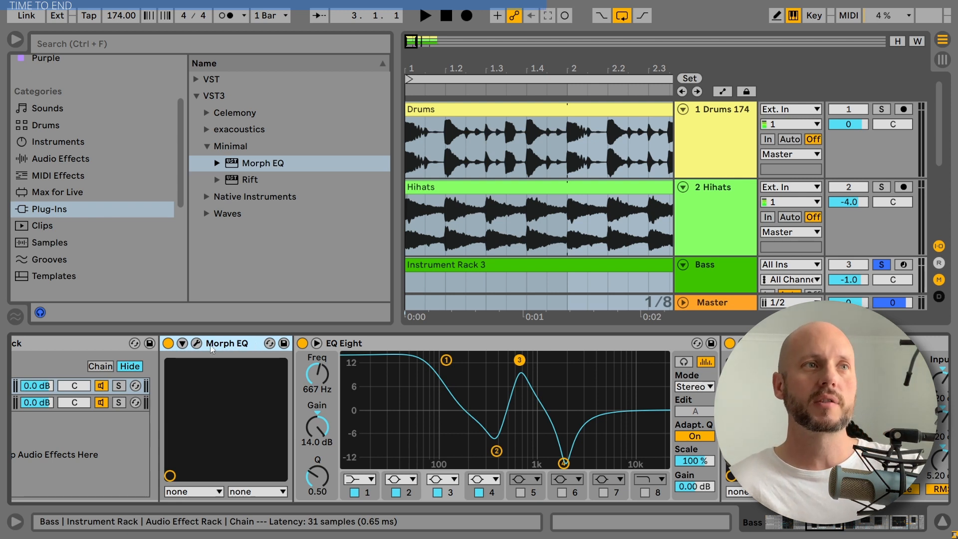
click(197, 344)
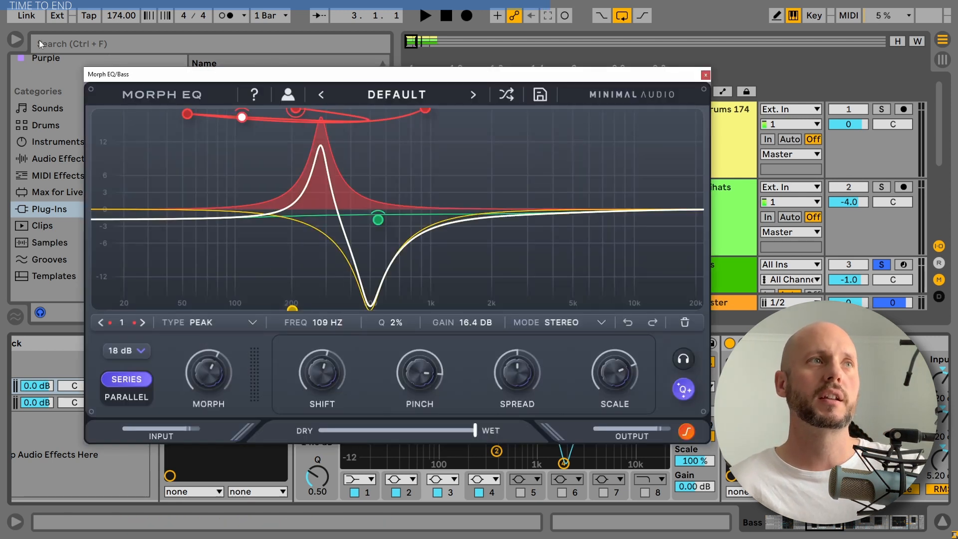
click(15, 39)
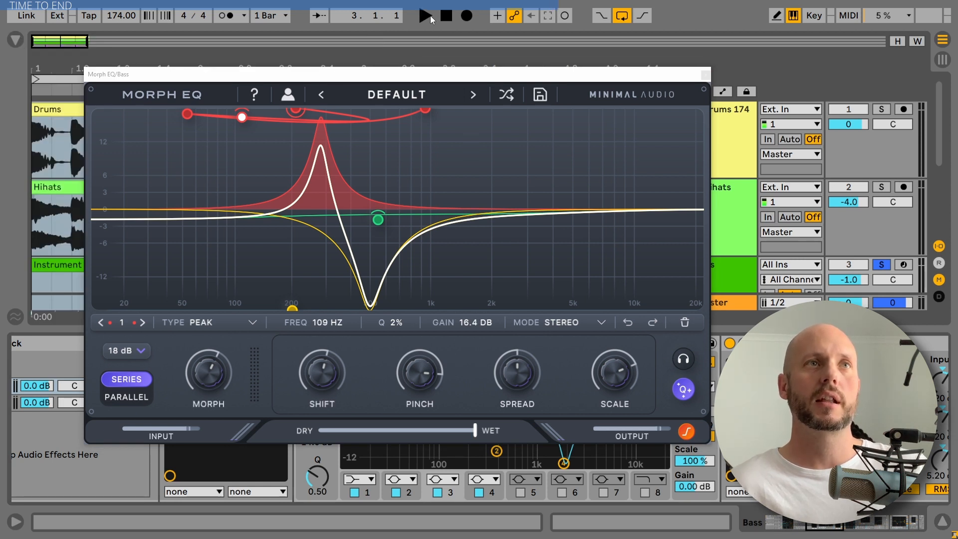
click(445, 17)
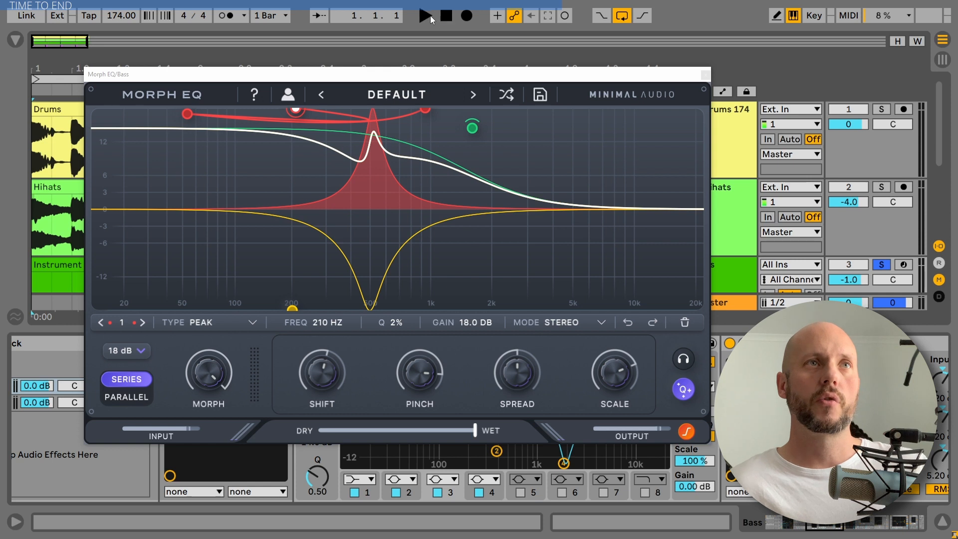
click(428, 16)
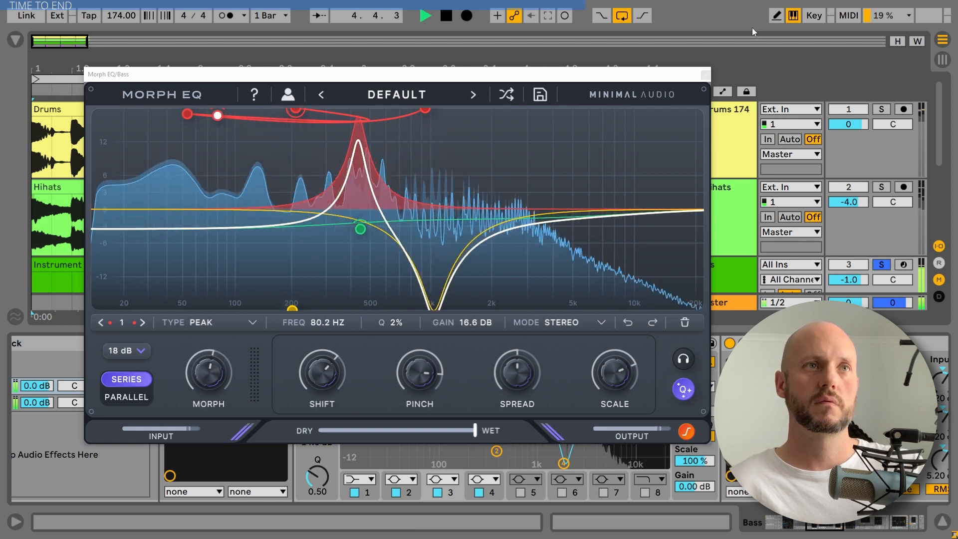
key(space)
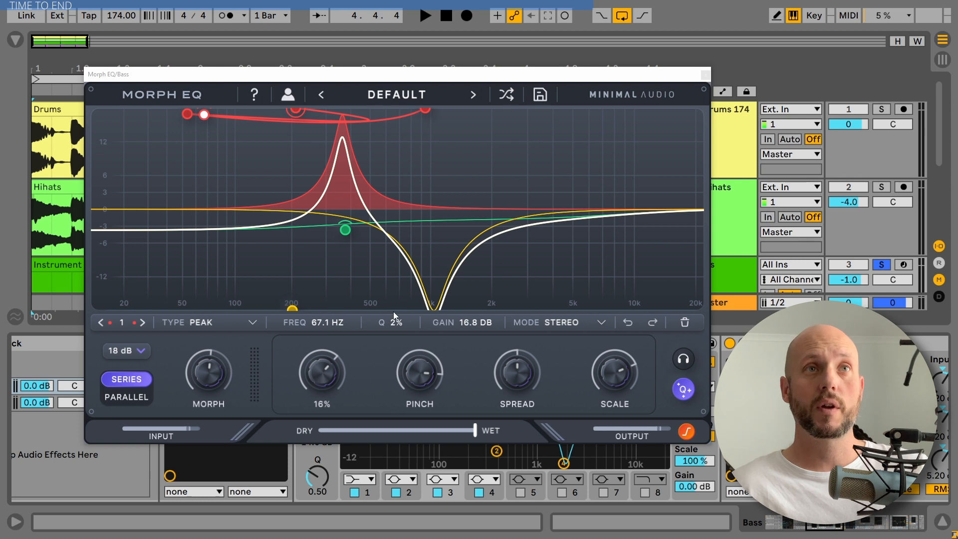
click(705, 75)
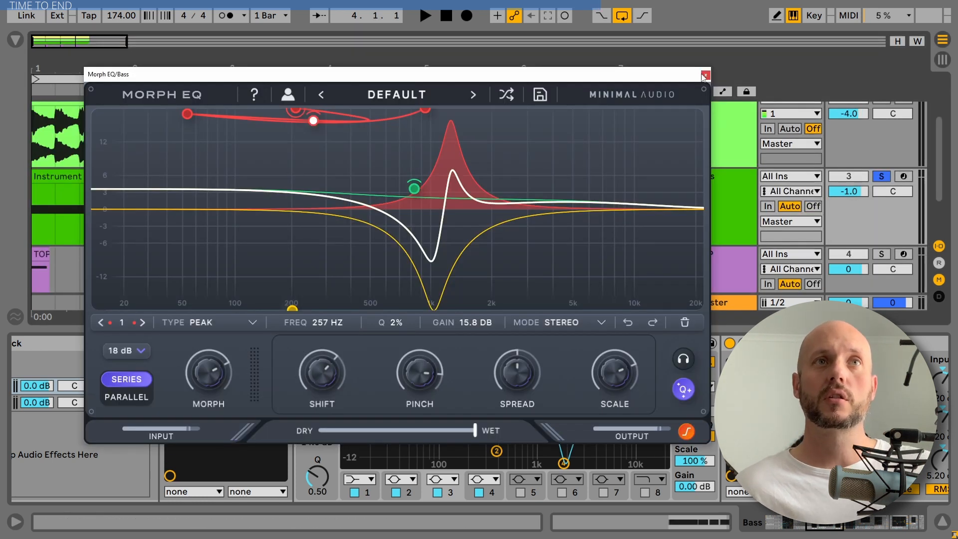
click(705, 75)
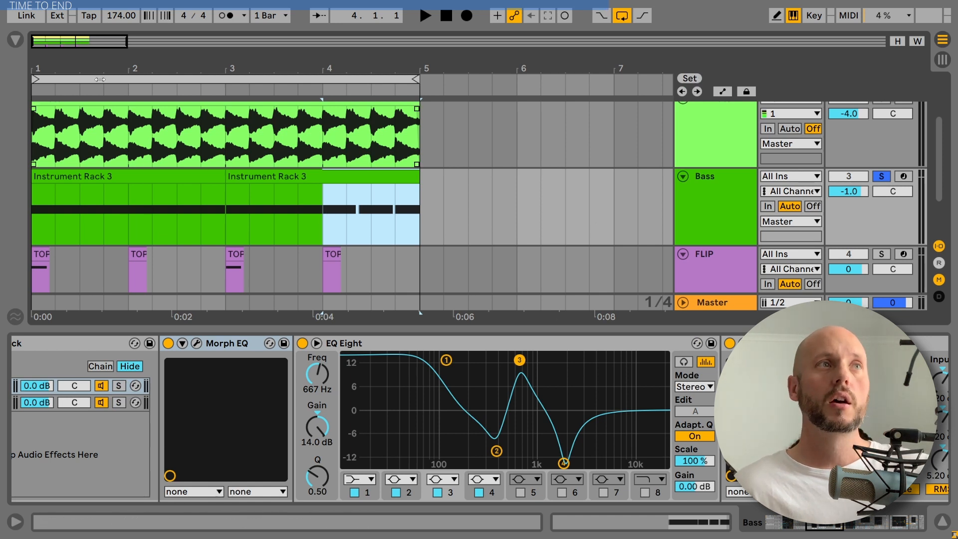
Select the first bass clip section and reopen the Morph EQ editor to inspect it, then close it.
drag(67, 65, 69, 69)
click(103, 176)
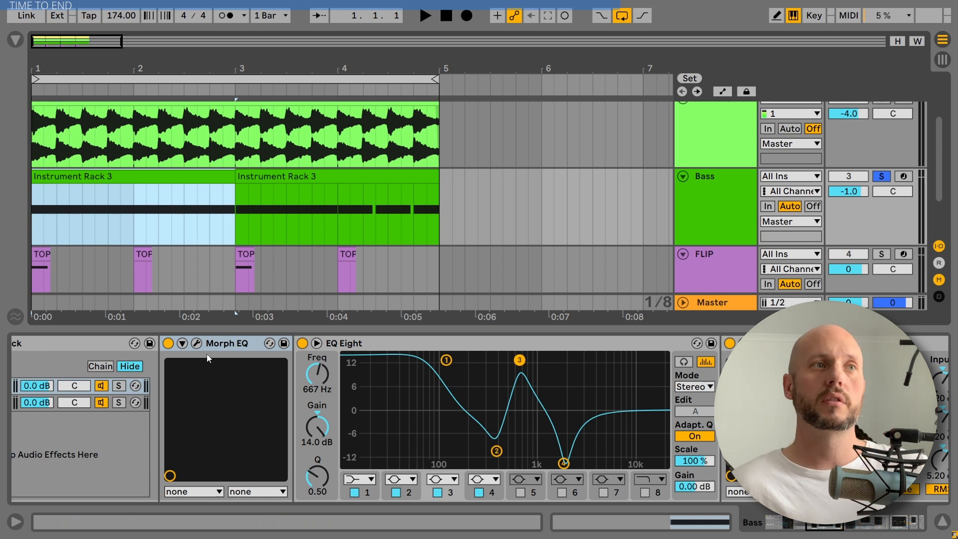
click(195, 344)
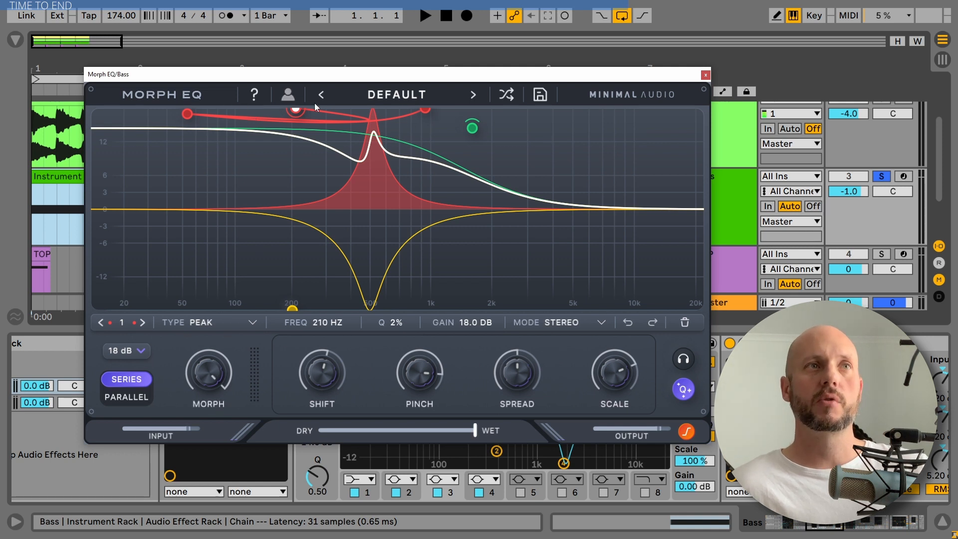
click(706, 74)
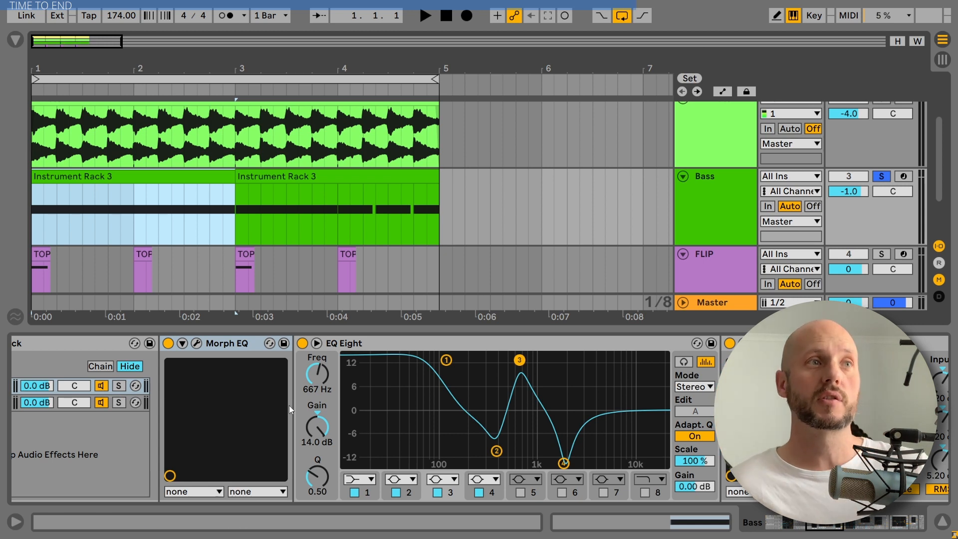
Compare the bass with Morph EQ bypassed and enabled during playback.
click(168, 345)
key(space)
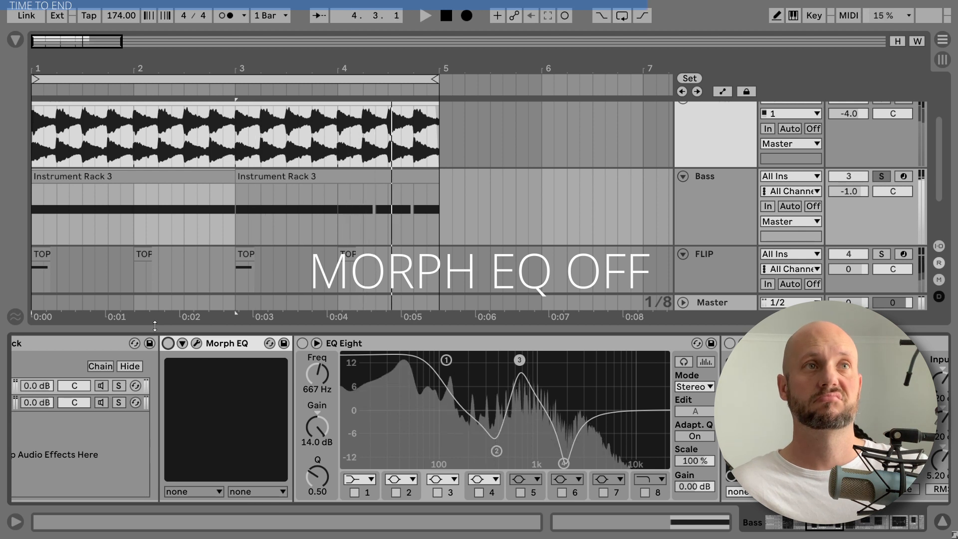
click(168, 343)
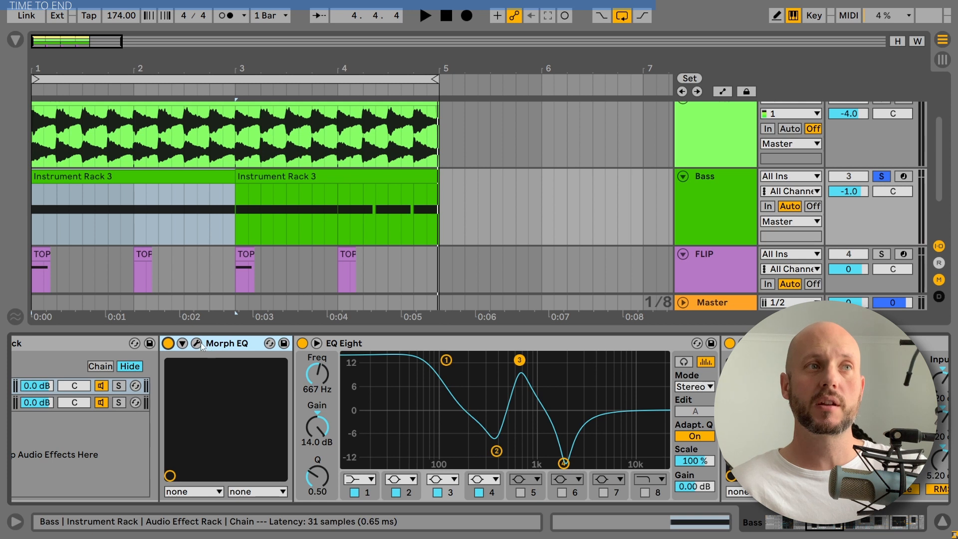
key(space)
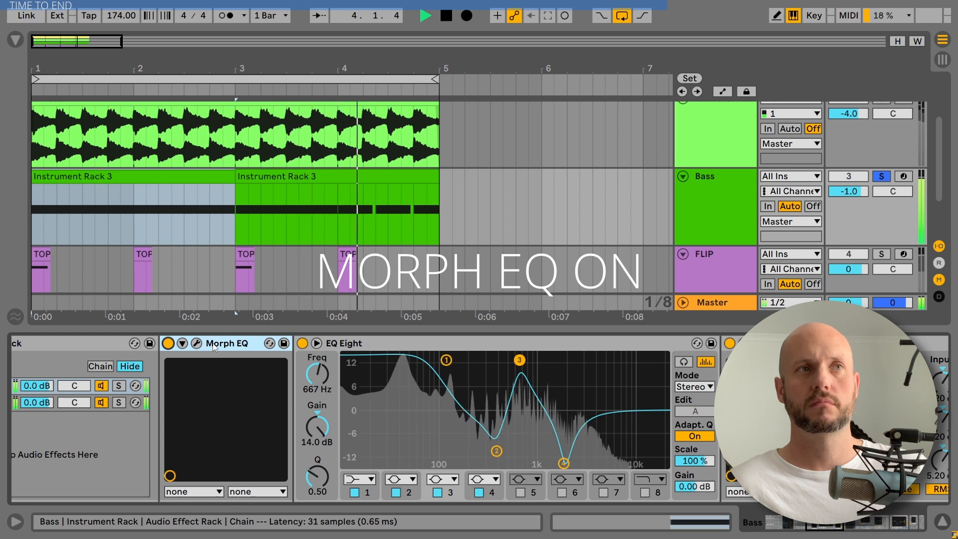
key(space)
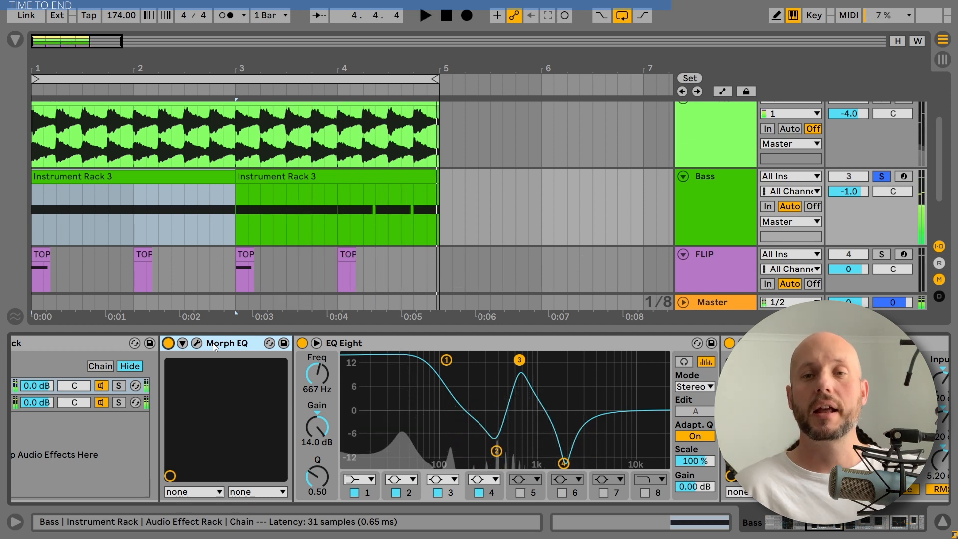
Fold the devices after Morph EQ, switch off EQ Eight, Rift, OTT and Saturator, and play the bass.
click(470, 345)
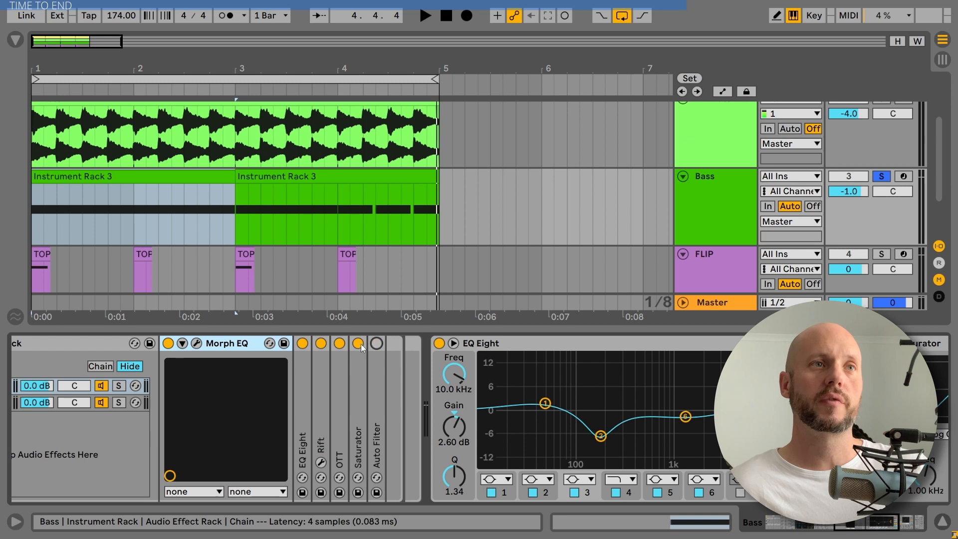
click(358, 343)
click(340, 344)
click(321, 343)
click(302, 344)
key(space)
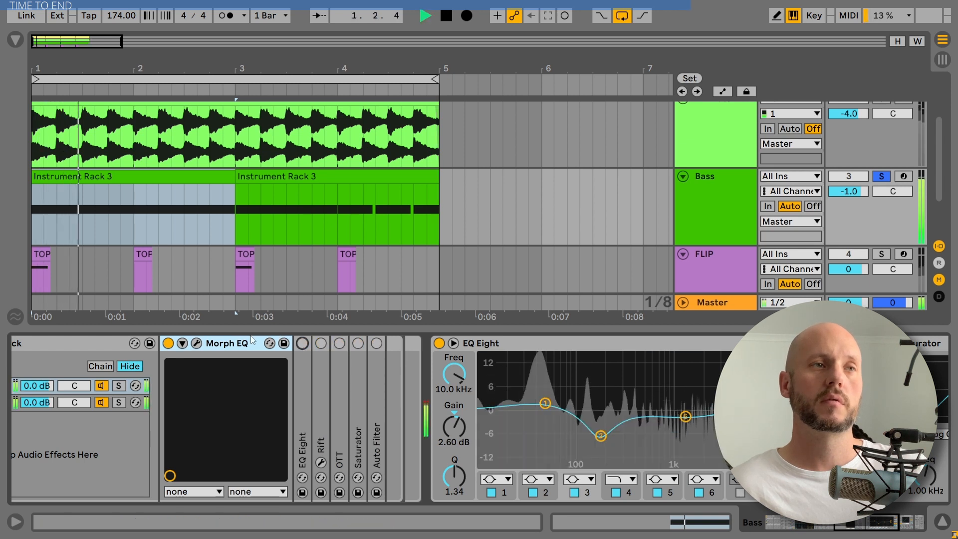
key(space)
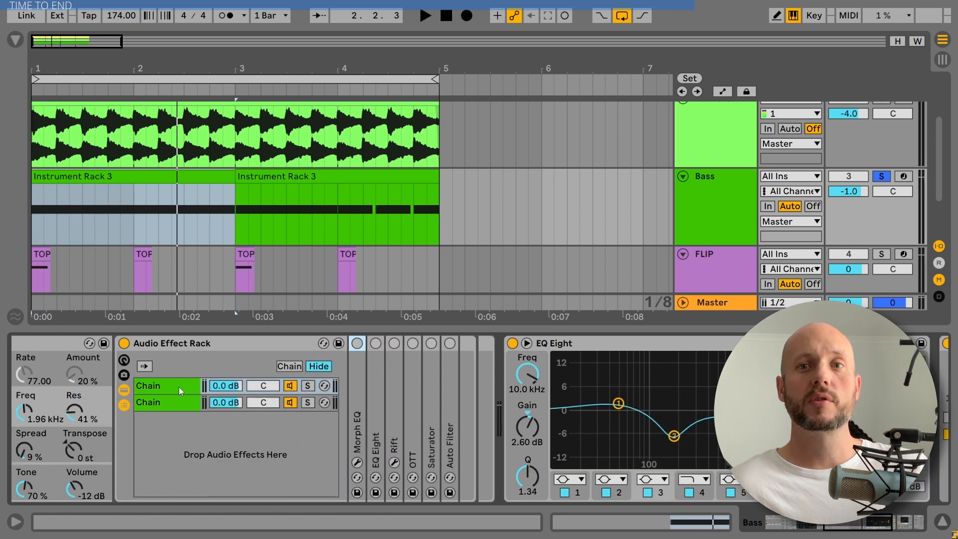
Solo the second chain of the Audio Effect Rack and audition it during playback.
click(308, 403)
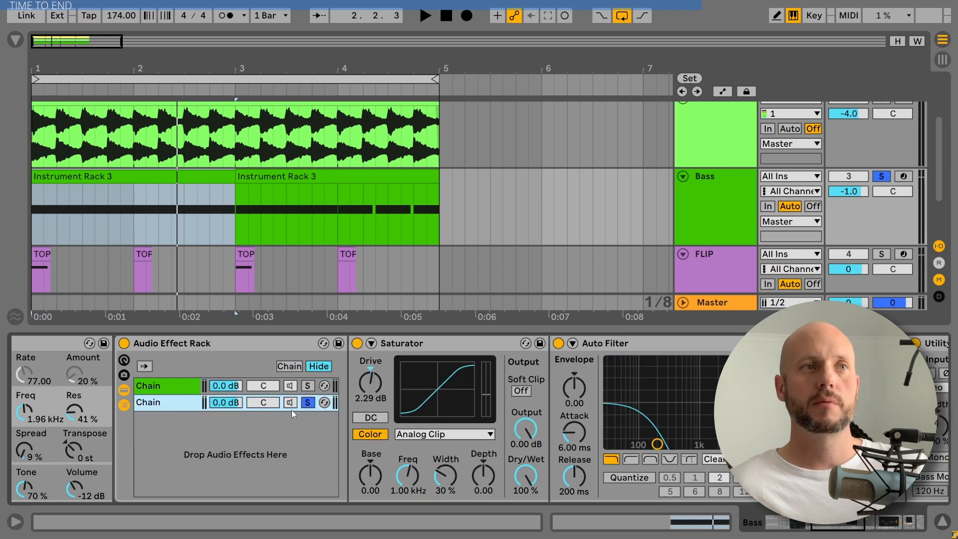
key(space)
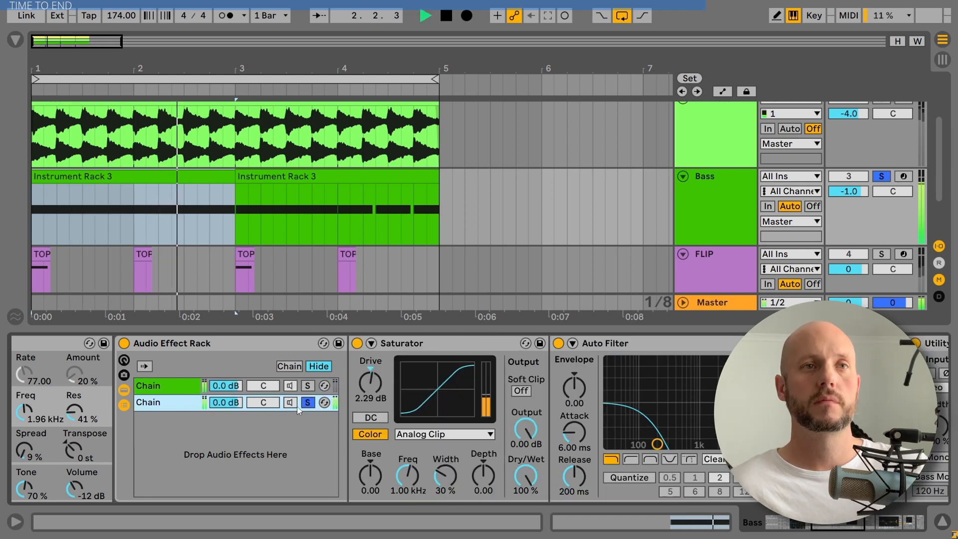
key(space)
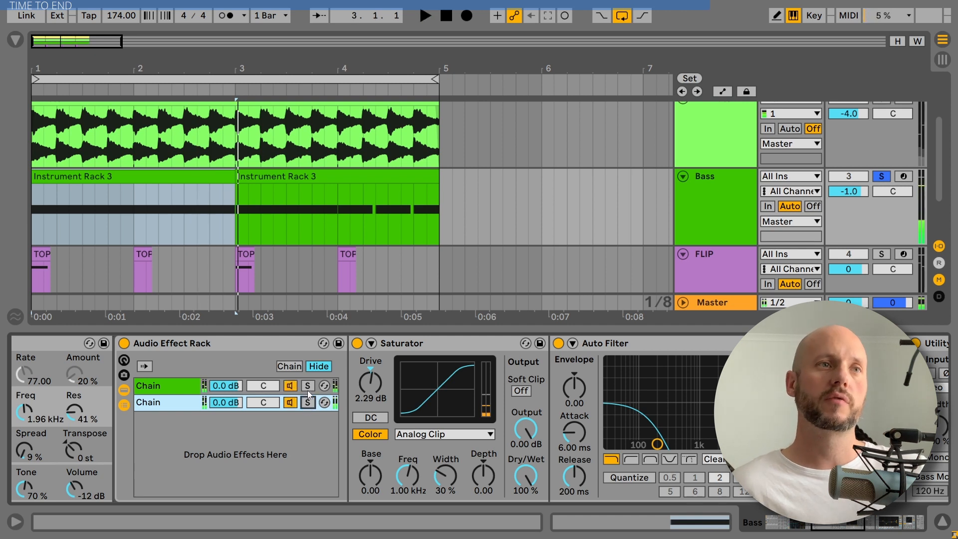
Solo the first chain, unfold its Auto Filter and audition the bass.
click(307, 386)
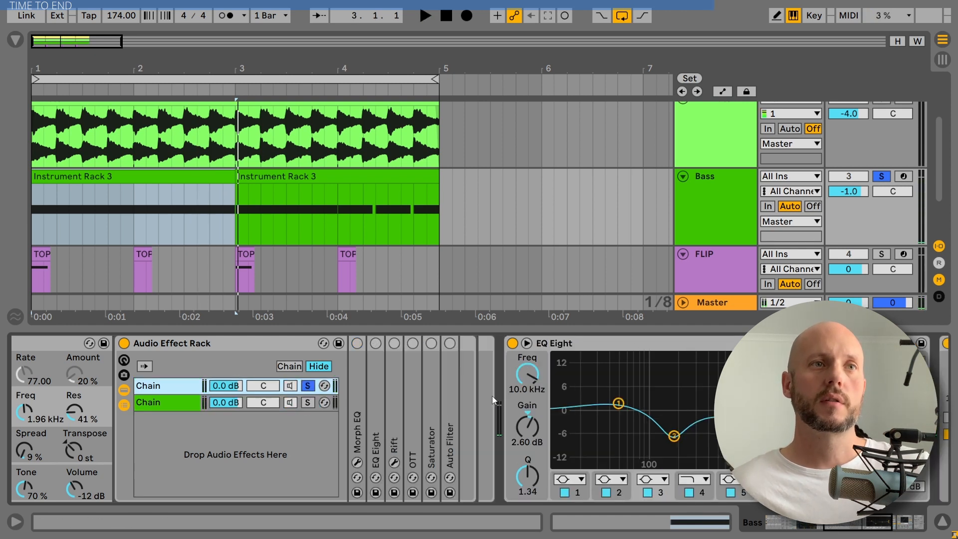
double_click(445, 391)
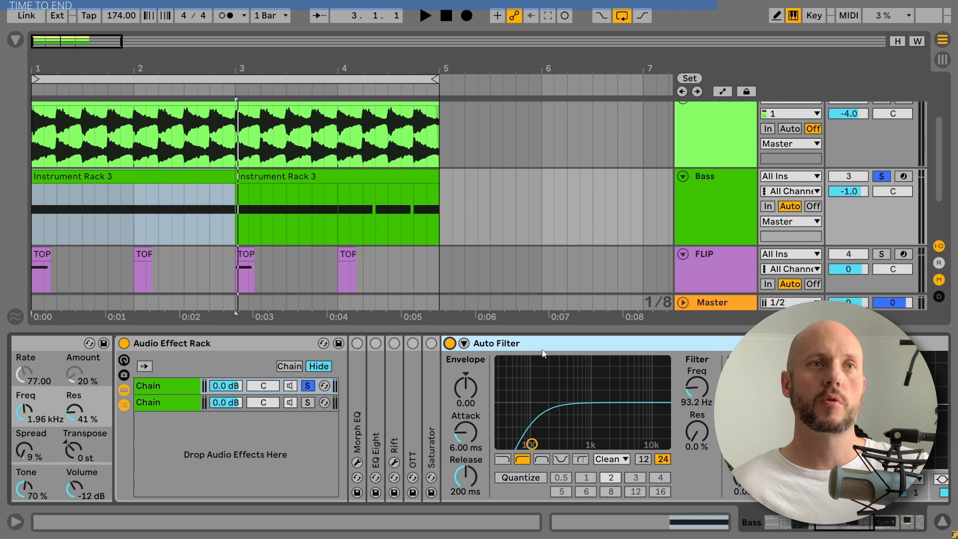
key(space)
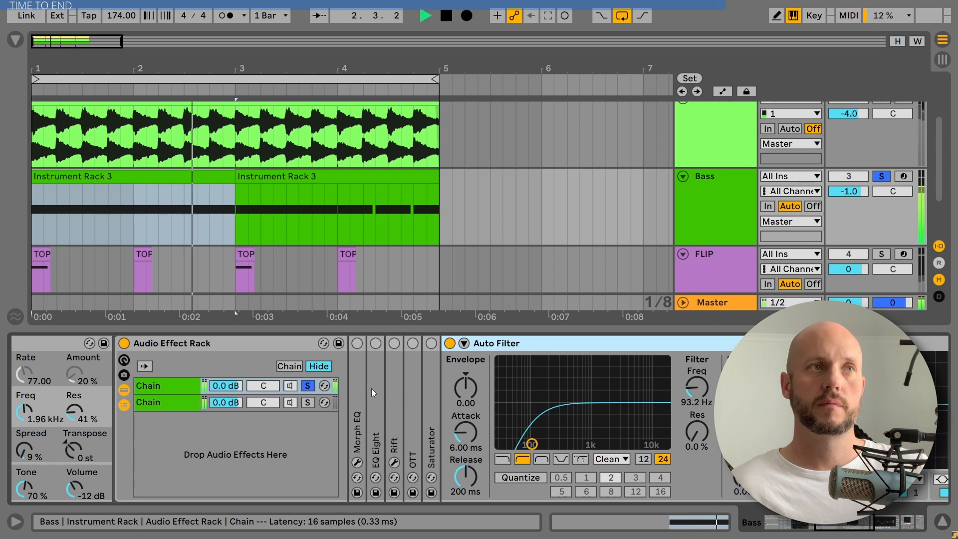
key(space)
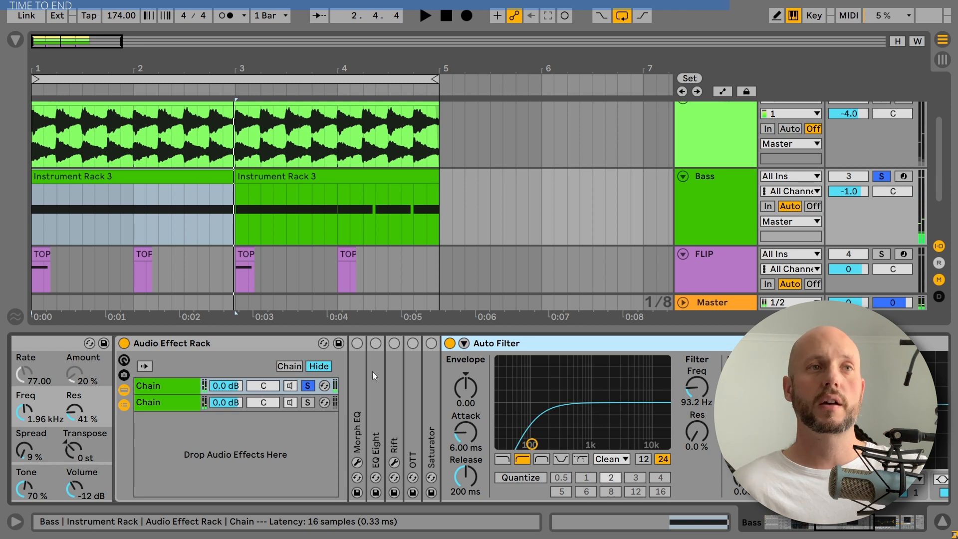
Unfold and enable Morph EQ in the first chain, then audition the bass.
double_click(360, 370)
click(357, 343)
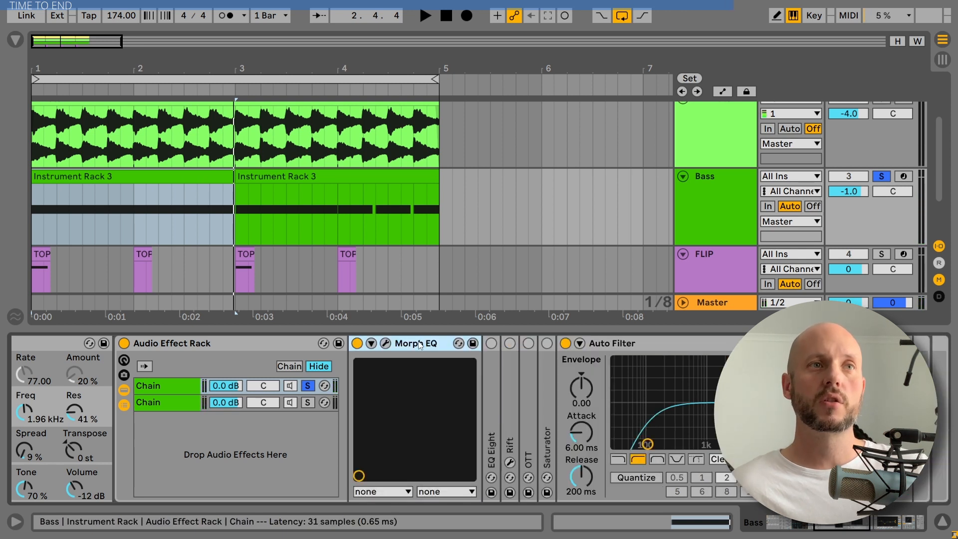
key(space)
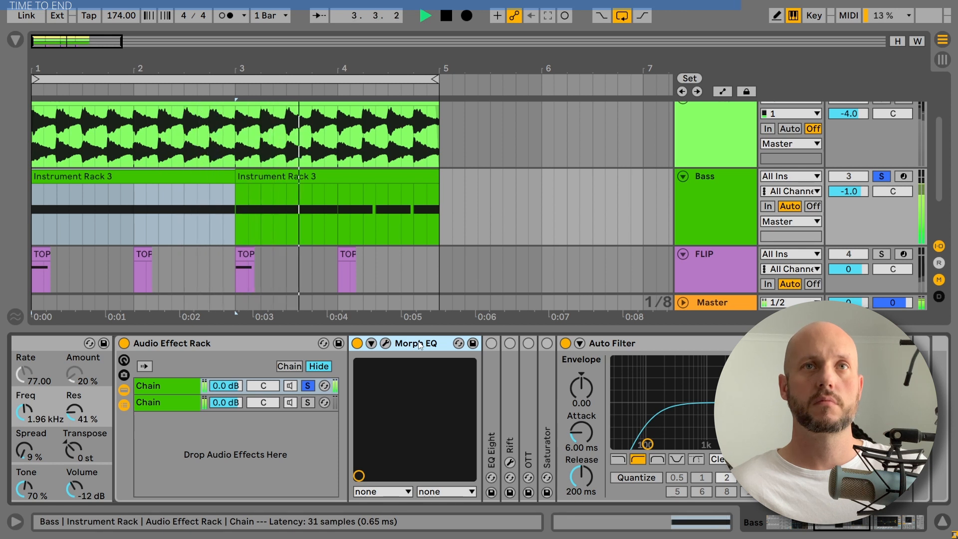
key(space)
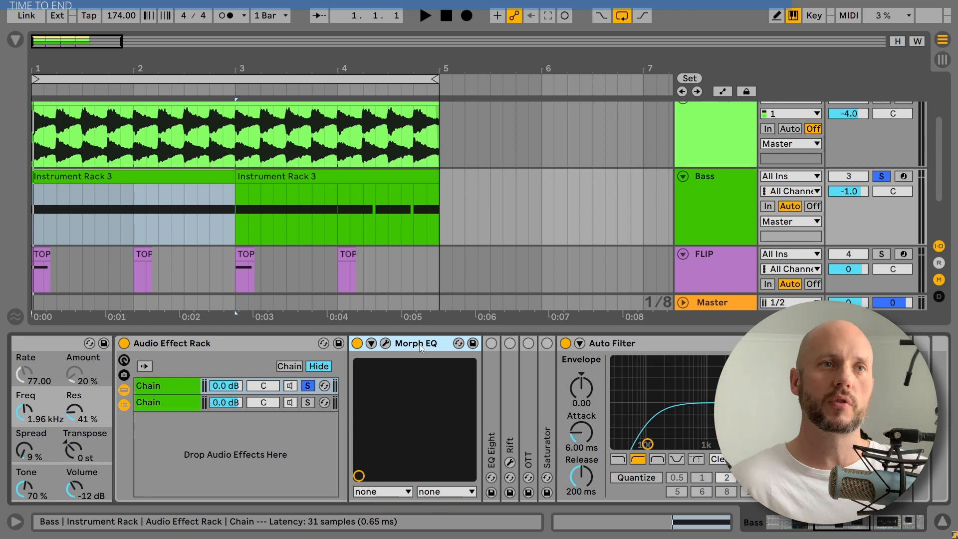
Enable and unfold EQ Eight, inspect its low-pass and peak bands, and audition the bass.
click(491, 344)
double_click(491, 367)
scroll(566, 352, right, 4)
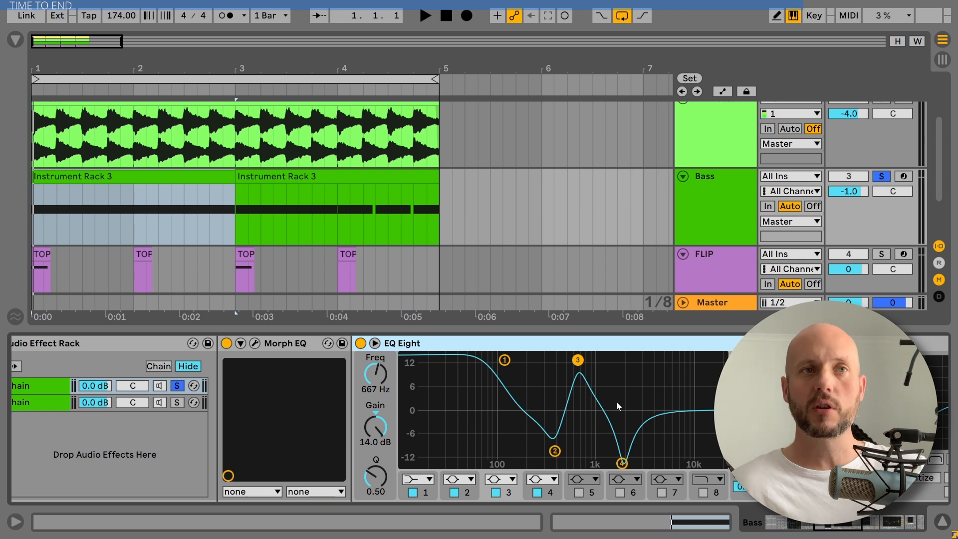
click(506, 361)
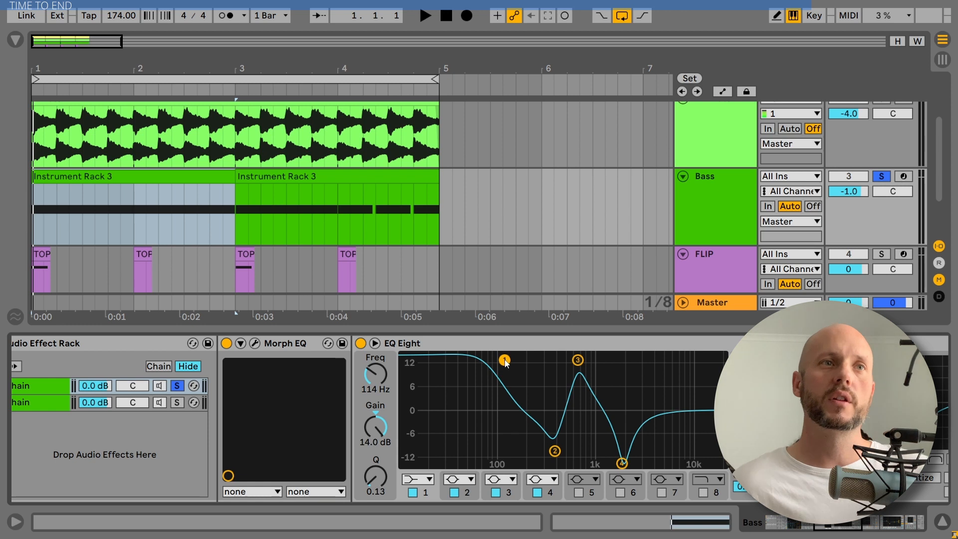
click(578, 361)
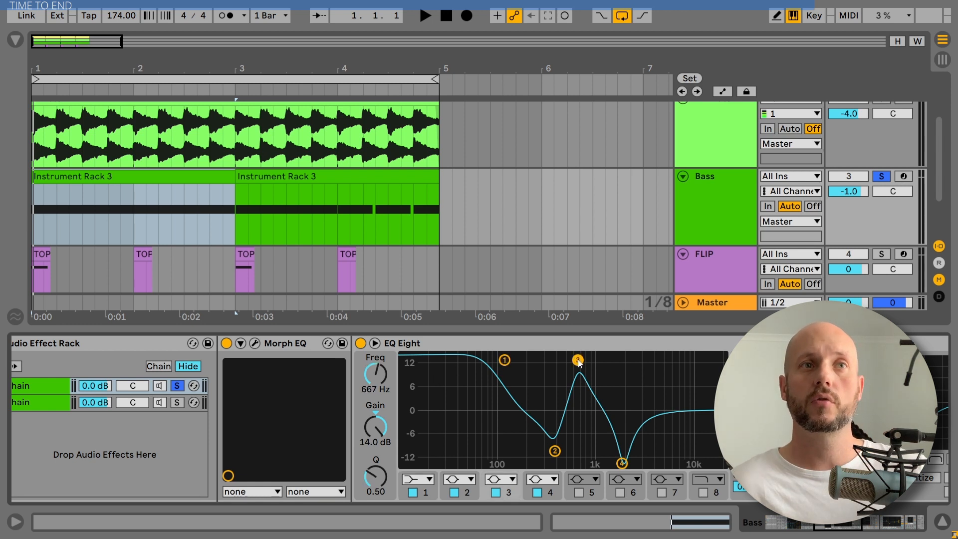
click(505, 361)
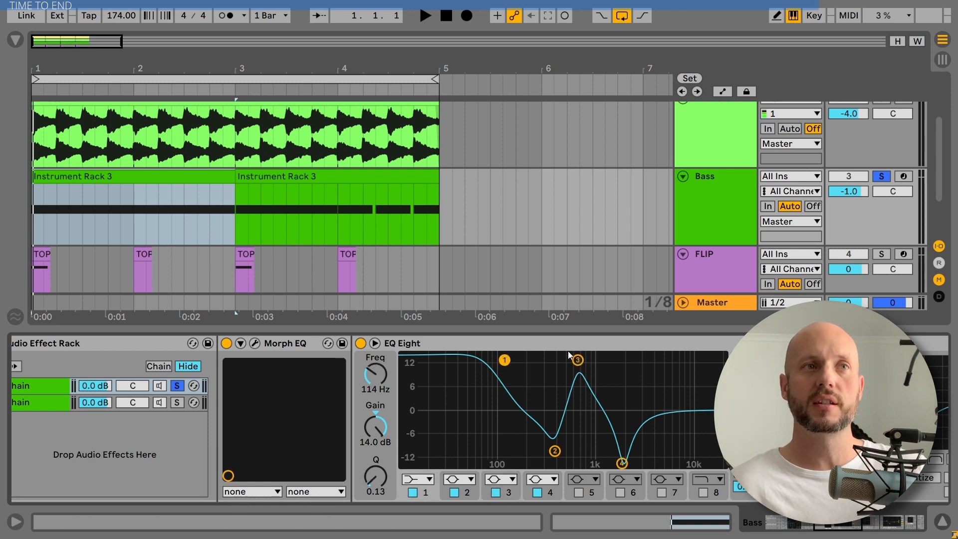
click(516, 340)
key(space)
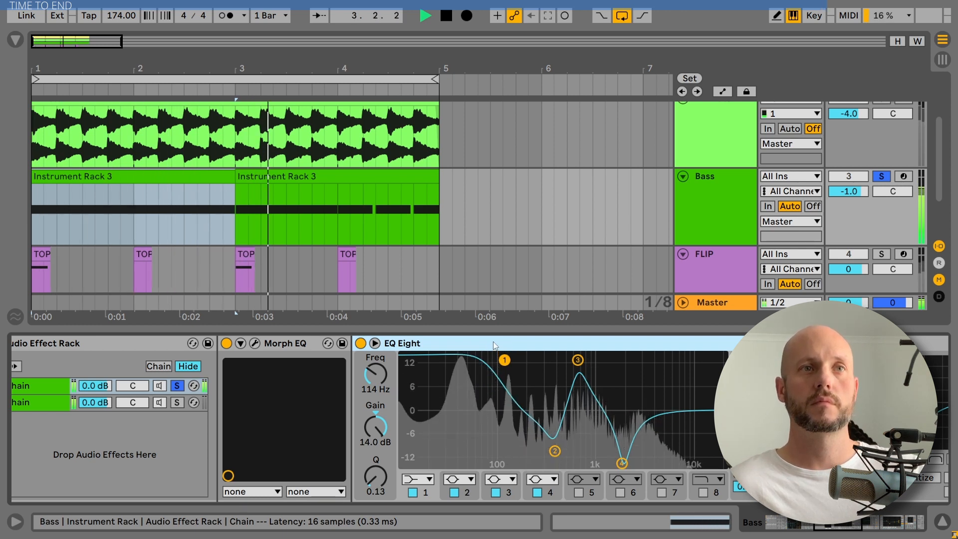
key(space)
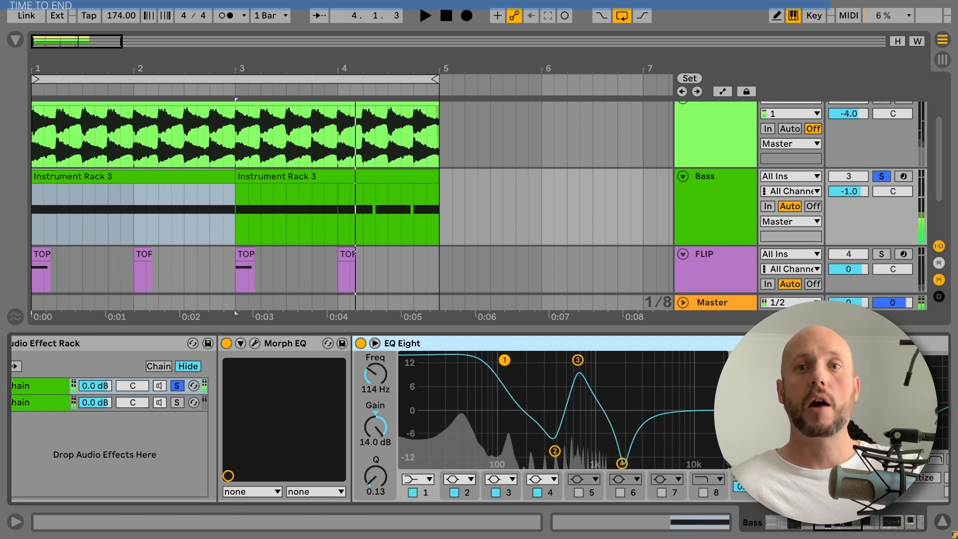
Unfold Rift after EQ Eight and audition the bass through it.
scroll(669, 386, right, 5)
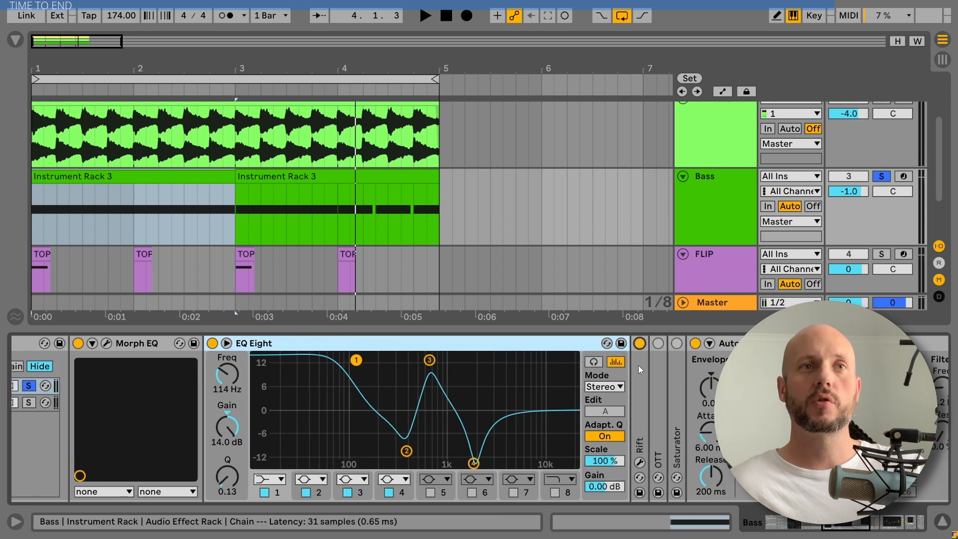
double_click(639, 365)
key(space)
drag(843, 523, 848, 526)
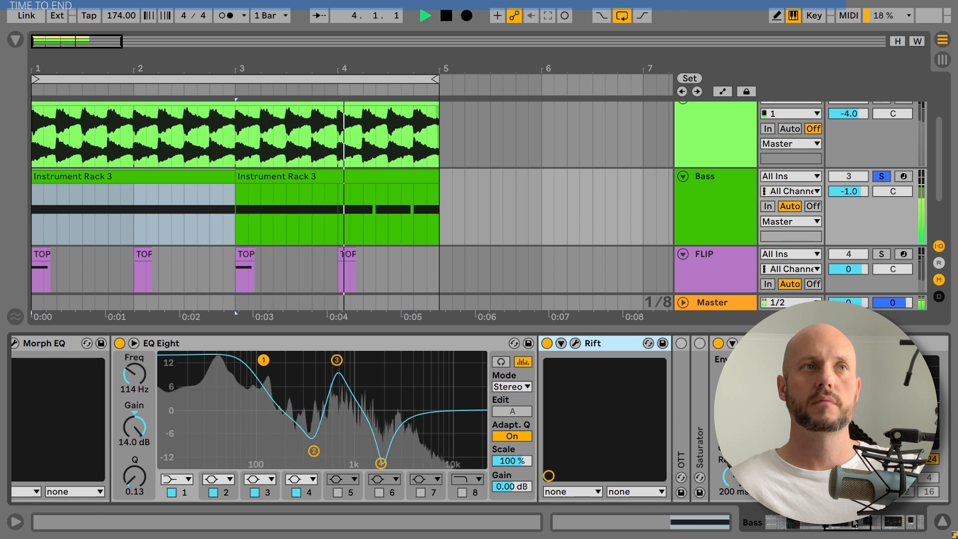
key(space)
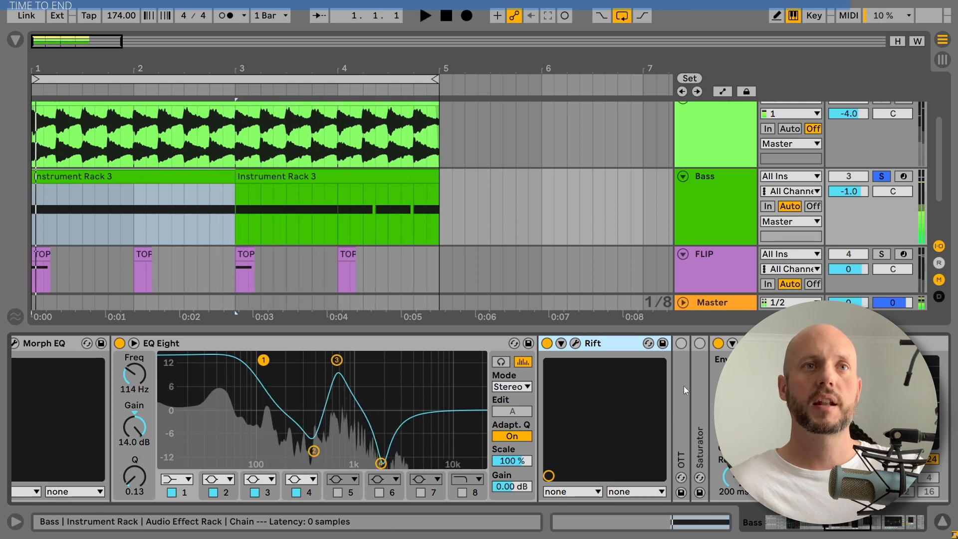
Unfold and enable OTT, then audition the bass through it.
double_click(681, 390)
click(681, 343)
key(space)
drag(838, 530, 859, 533)
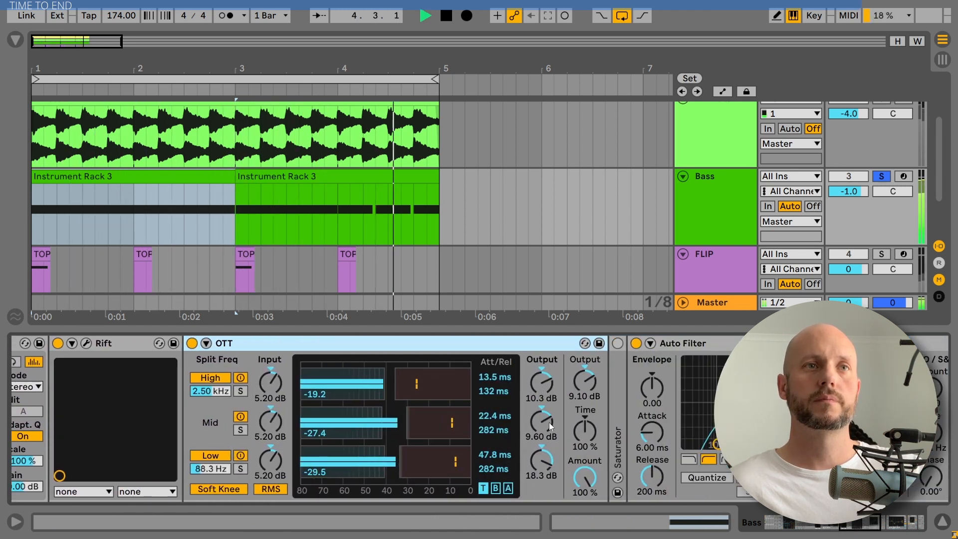
key(space)
Unfold Saturator and audition the bass through its waveshaper.
double_click(618, 407)
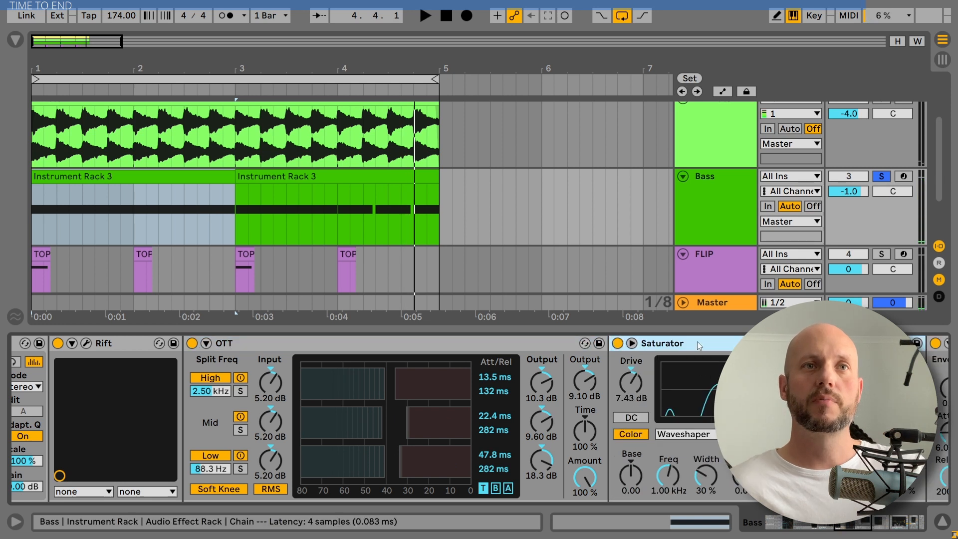
drag(849, 525, 857, 525)
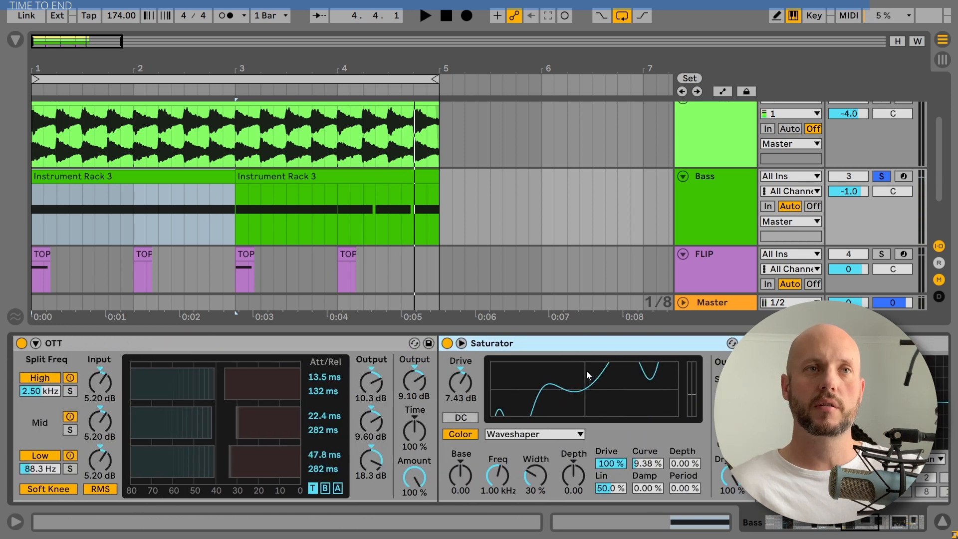
key(space)
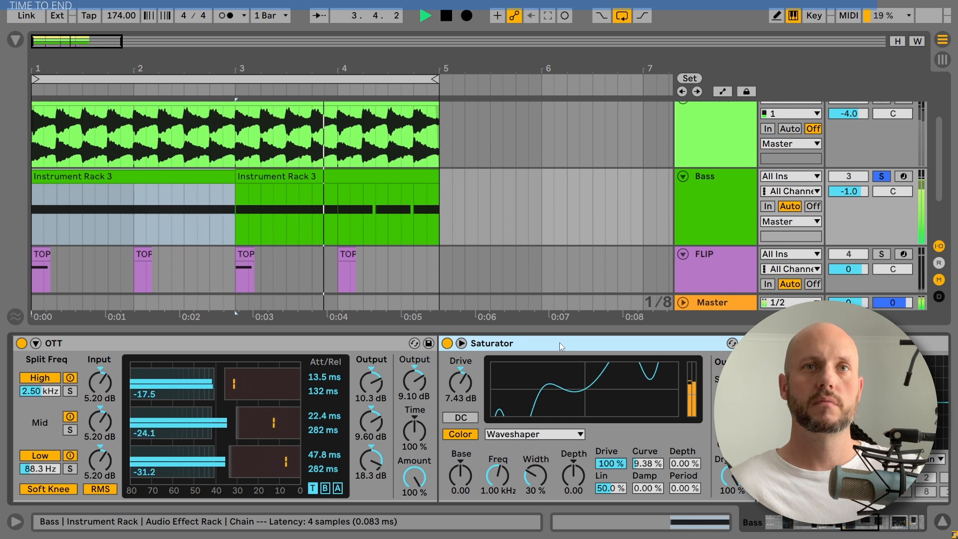
click(863, 526)
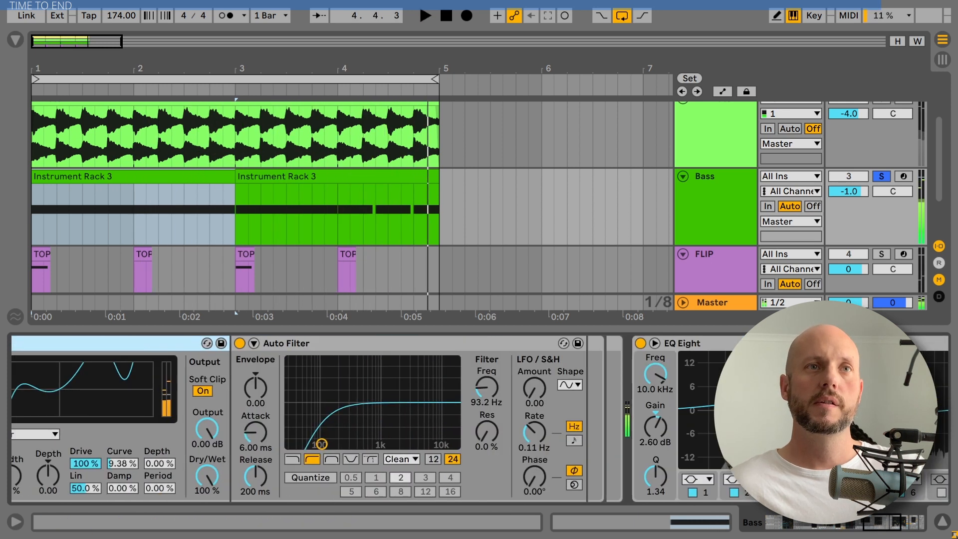
Open the final EQ Eight and inspect its first, second and fifth bands.
click(655, 346)
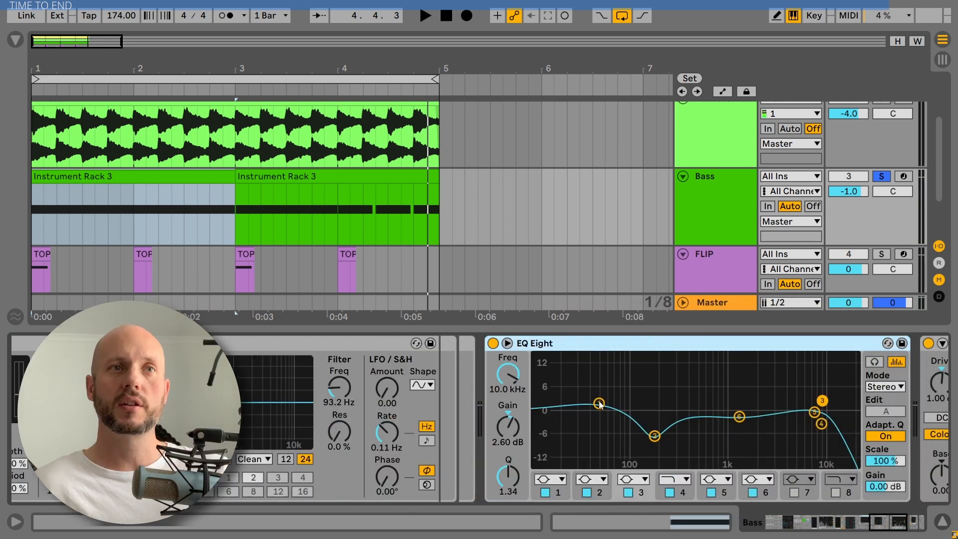
click(599, 404)
click(655, 436)
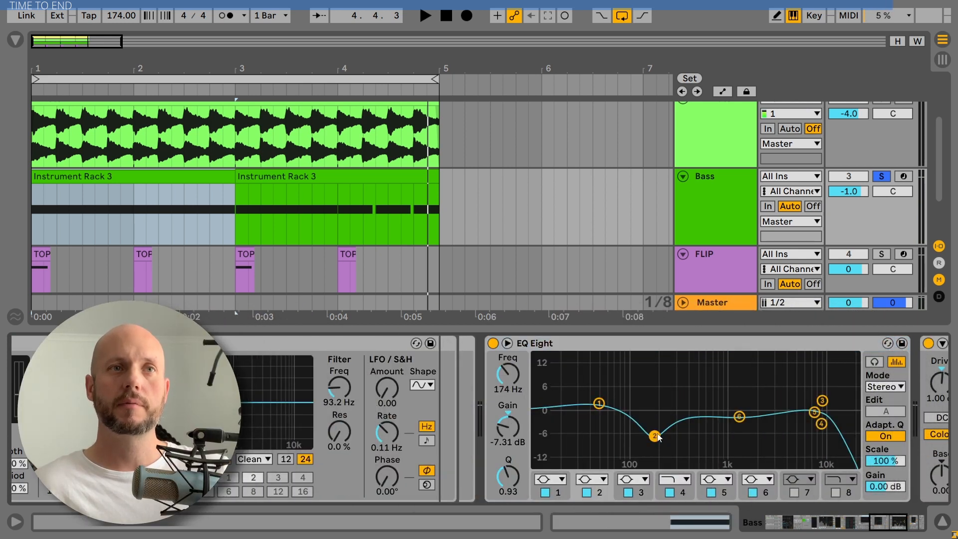
click(739, 417)
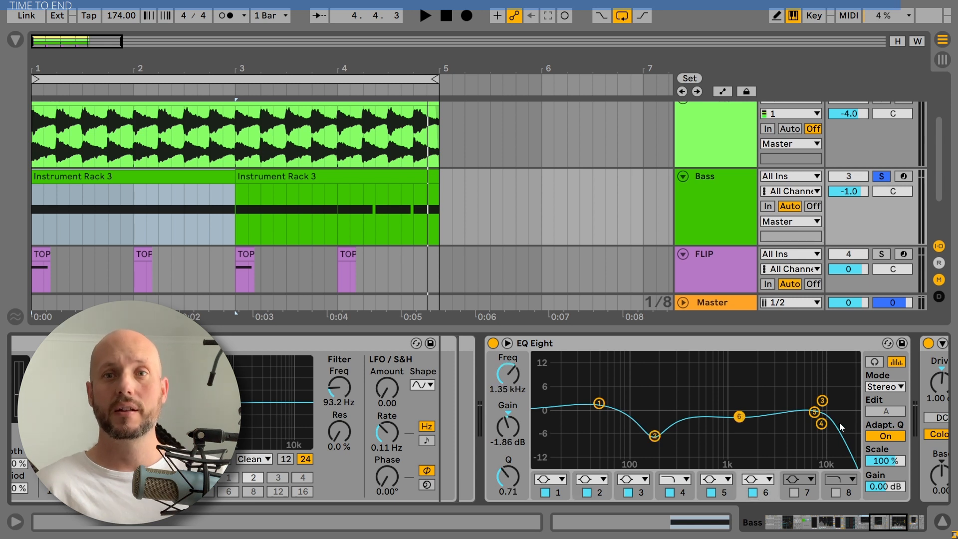
click(822, 523)
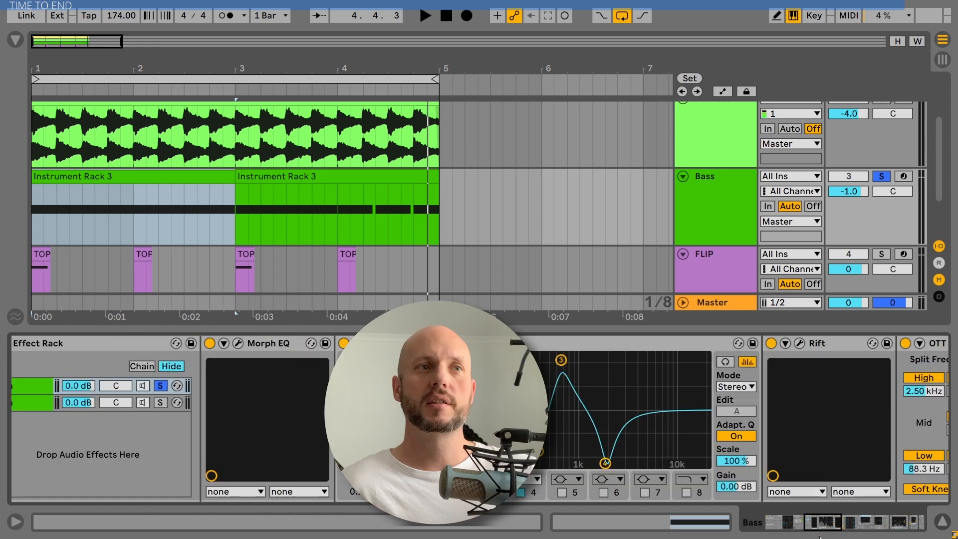
Unsolo the Bass track and play back the full mix with drums and hi-hats.
drag(820, 538, 905, 530)
click(615, 348)
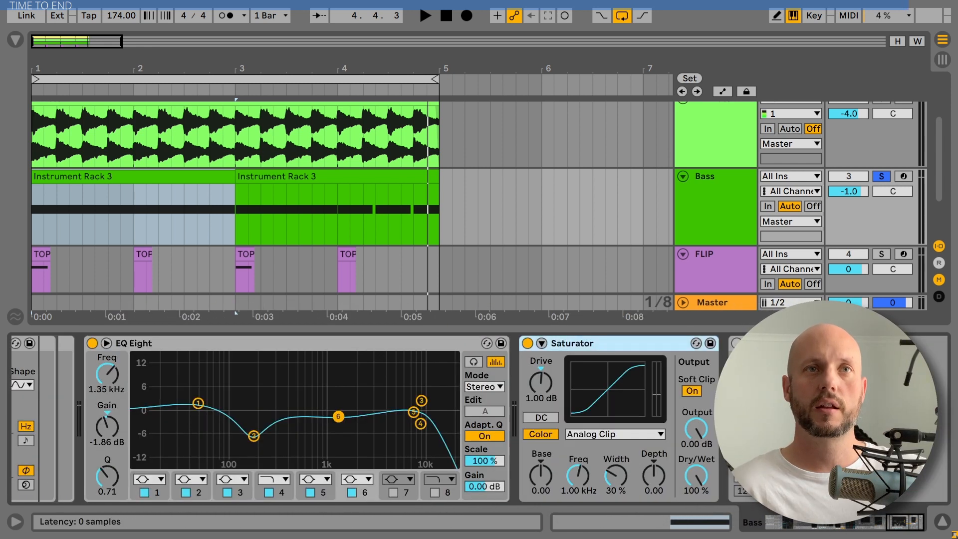
drag(909, 523, 669, 523)
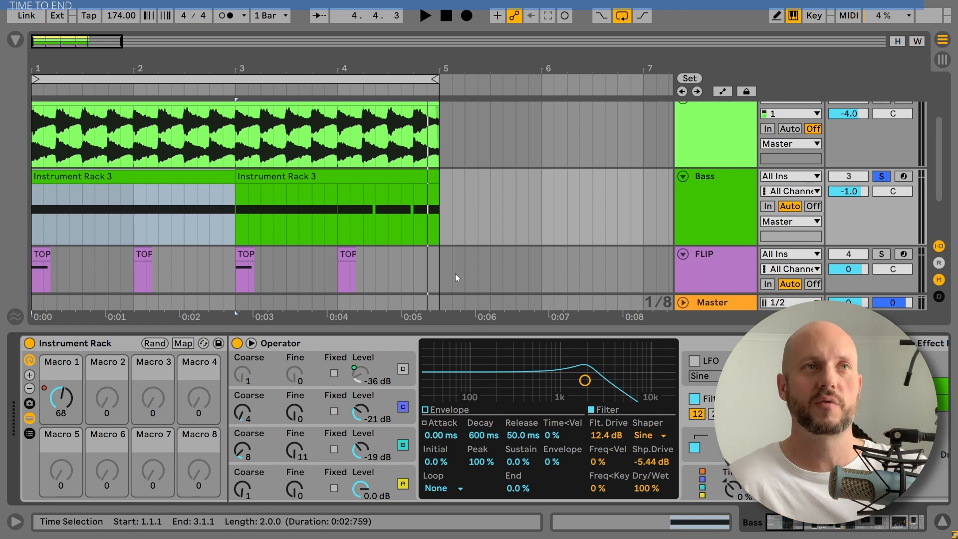
click(882, 176)
key(space)
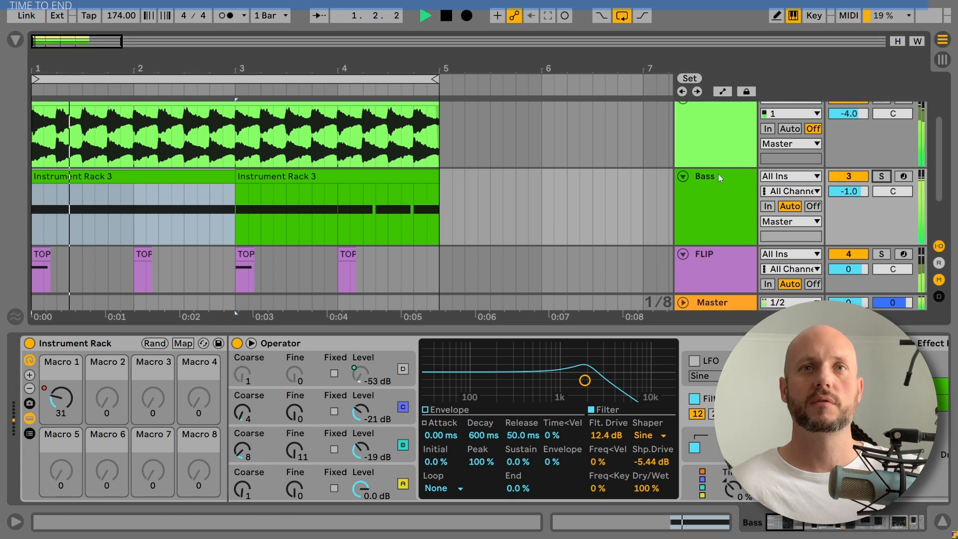
Hide the device detail view to show all arrangement tracks, then stop playback.
click(719, 177)
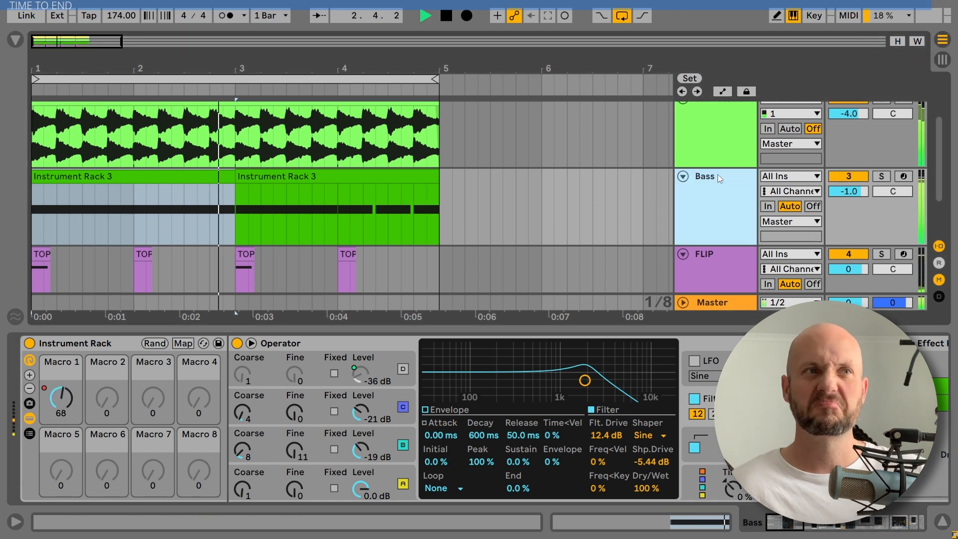
click(940, 522)
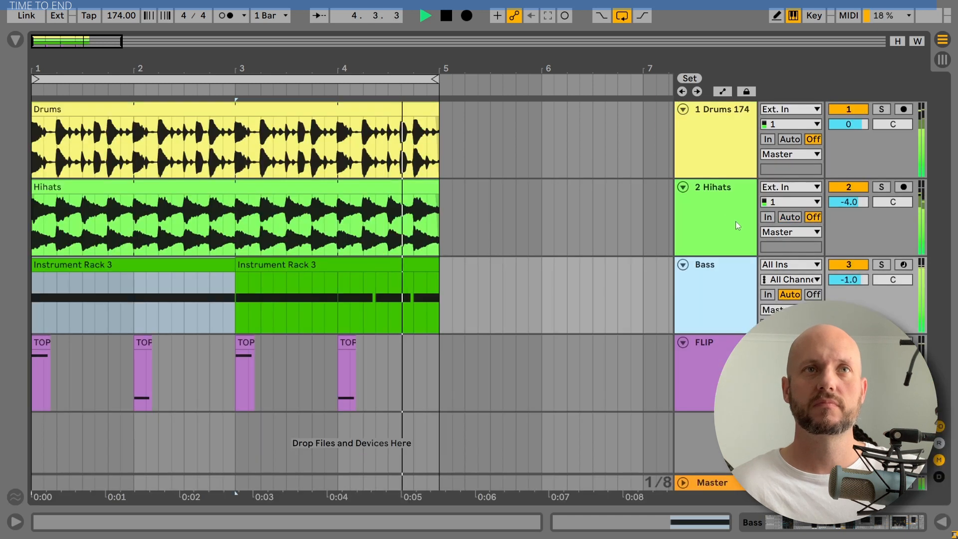
click(448, 16)
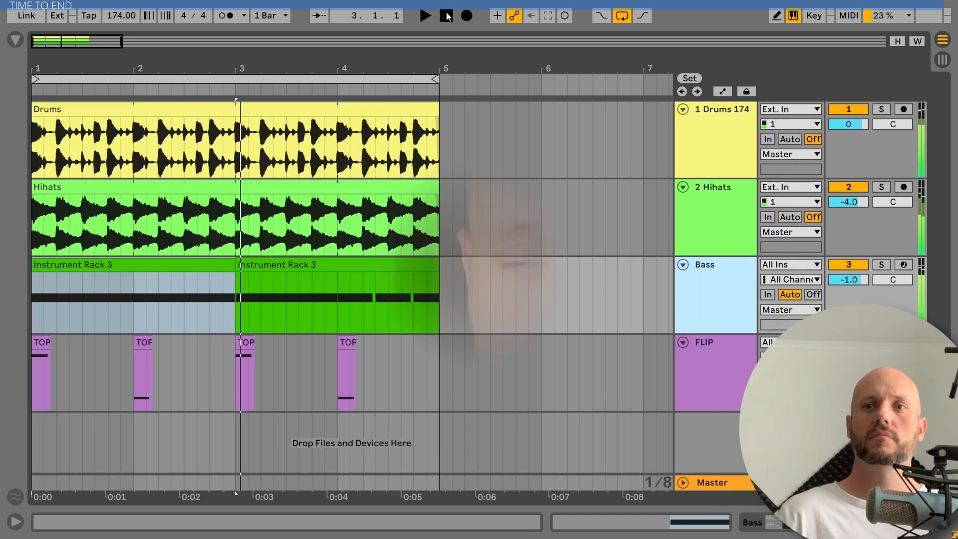